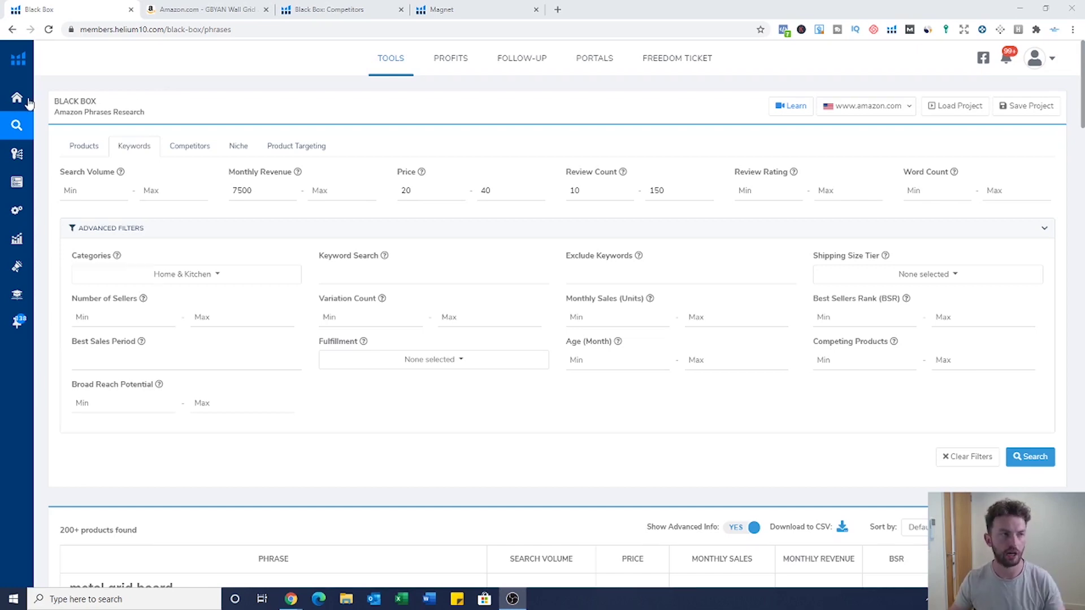
Review the keyword search filters for minimum monthly revenue, price range and review count range
mouse_move(26, 157)
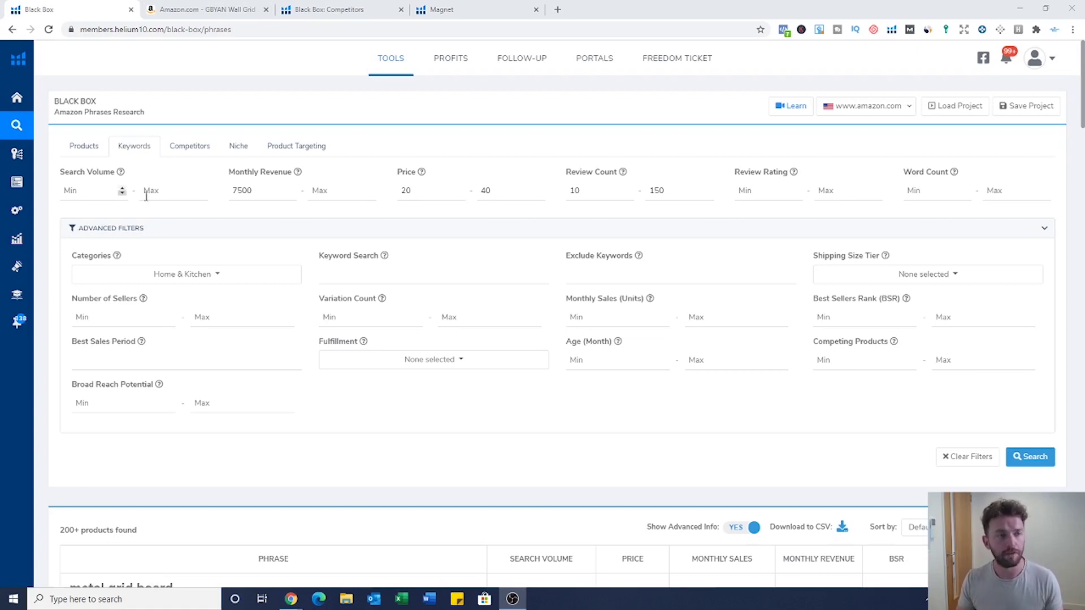
drag(264, 191, 230, 193)
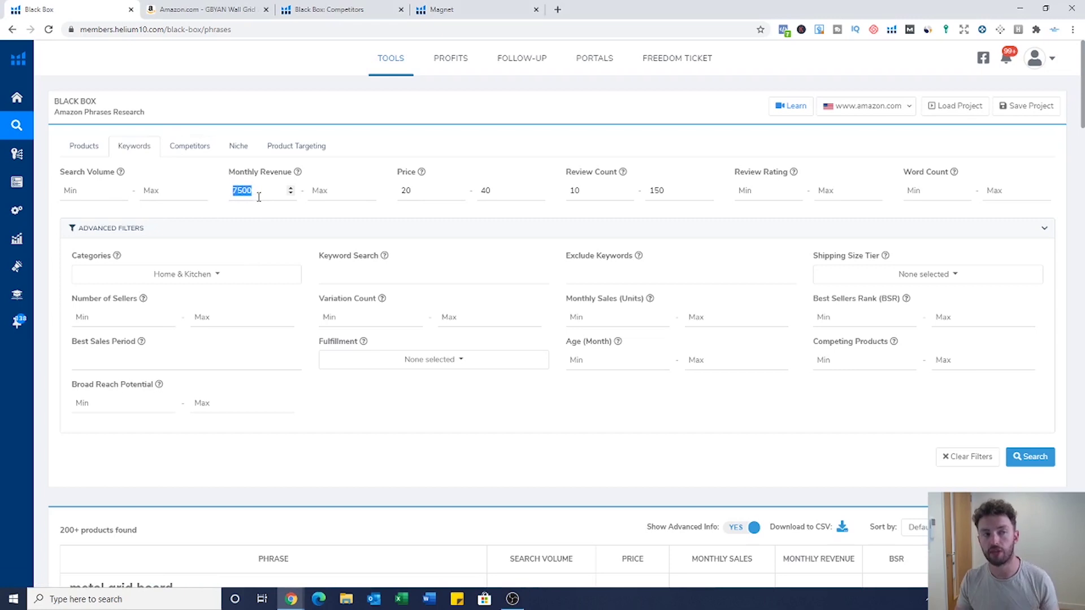
drag(440, 193, 402, 189)
drag(513, 195, 479, 191)
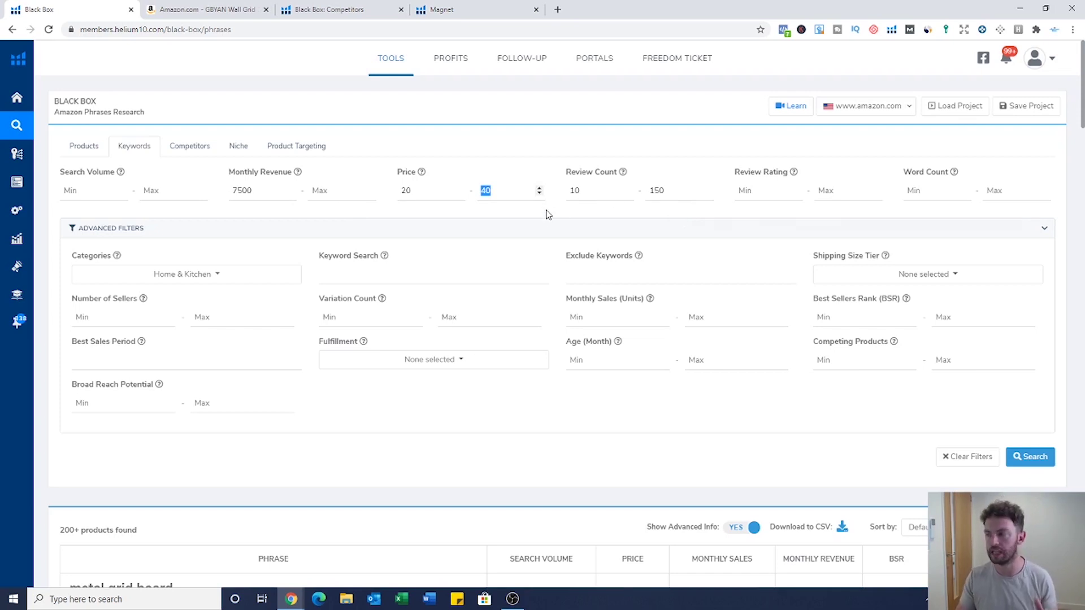
click(603, 190)
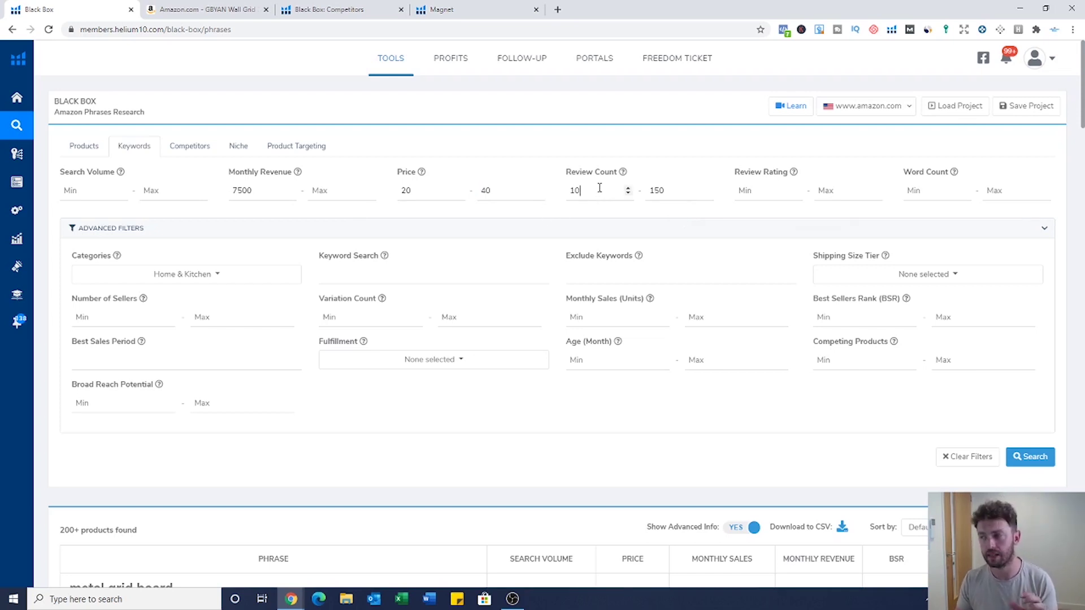
double_click(594, 190)
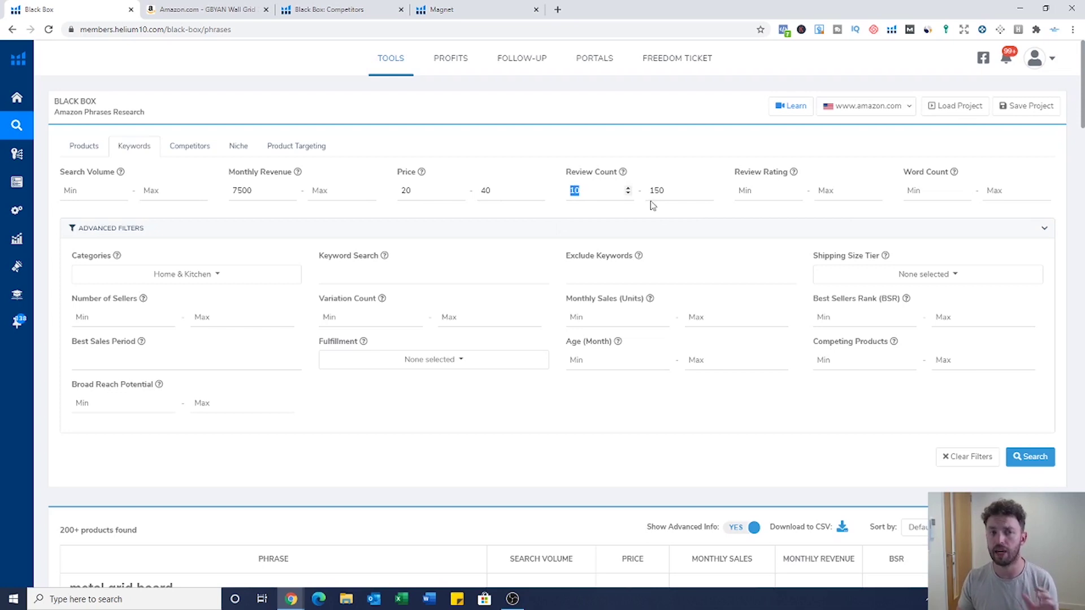
click(676, 190)
drag(676, 190, 650, 191)
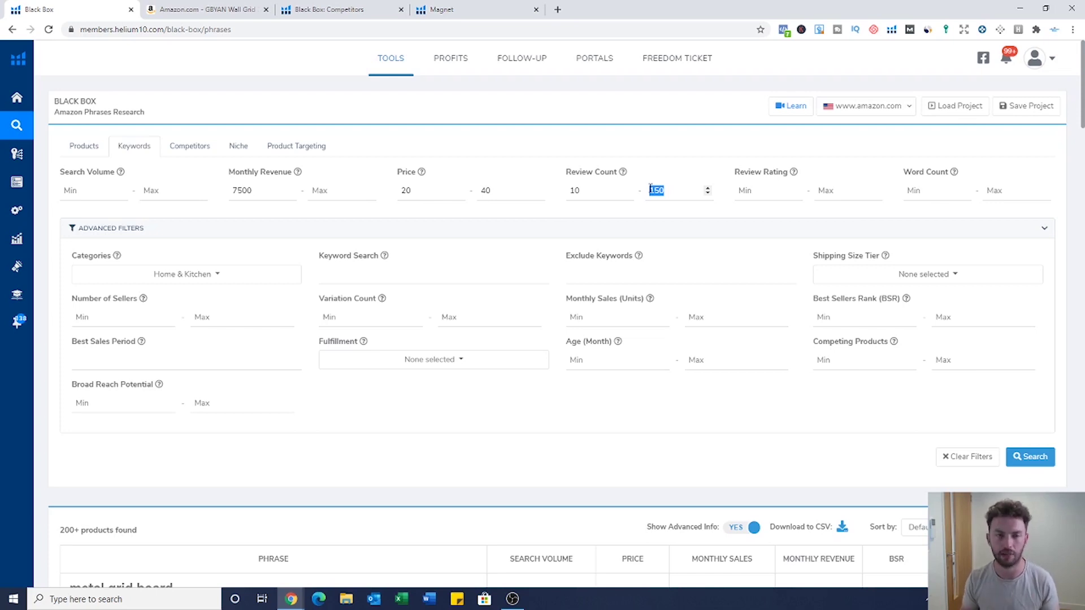
key(Right)
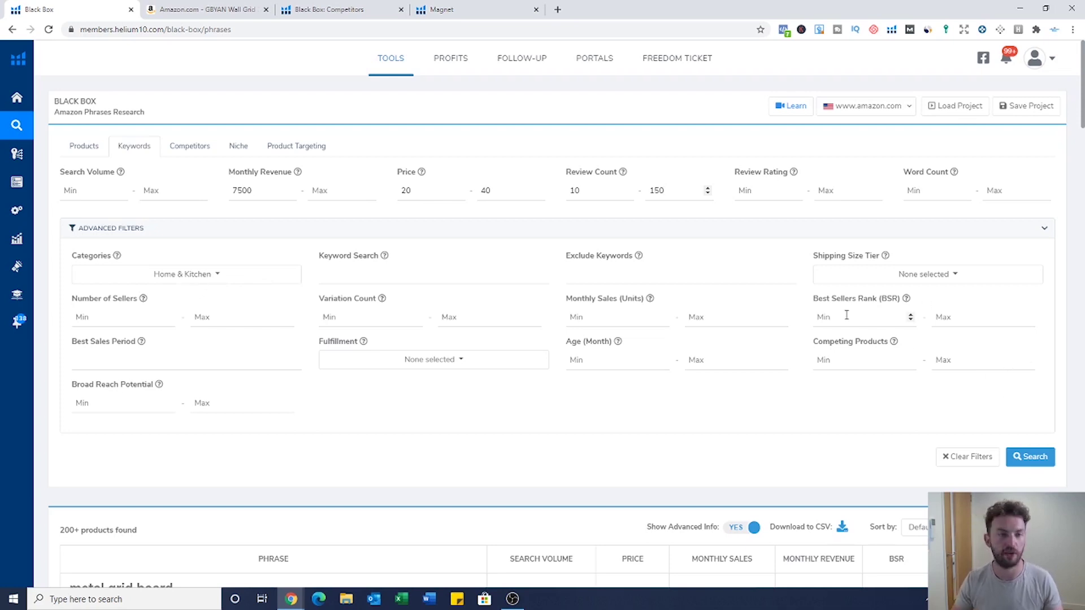
Look over the advanced filters and the first phrases in the keyword results
scroll(848, 305, down, 2)
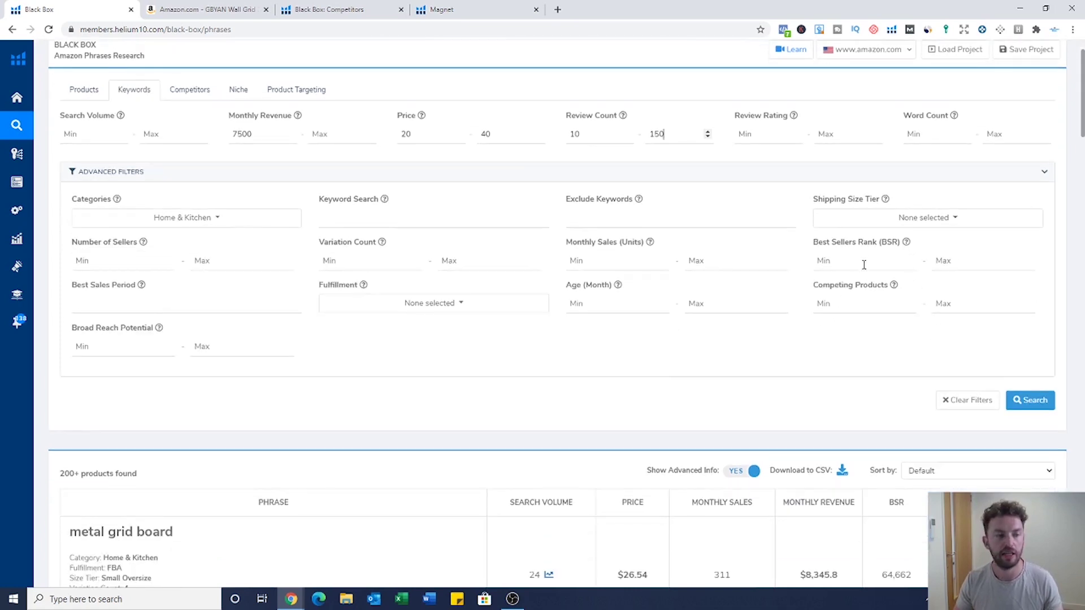
scroll(875, 242, down, 2)
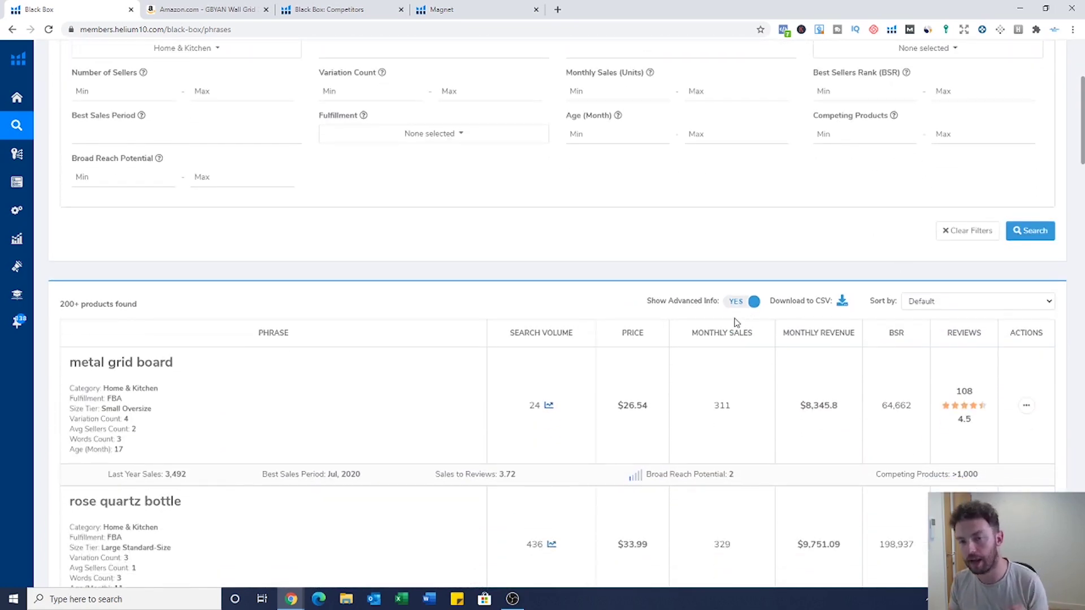
scroll(736, 323, up, 4)
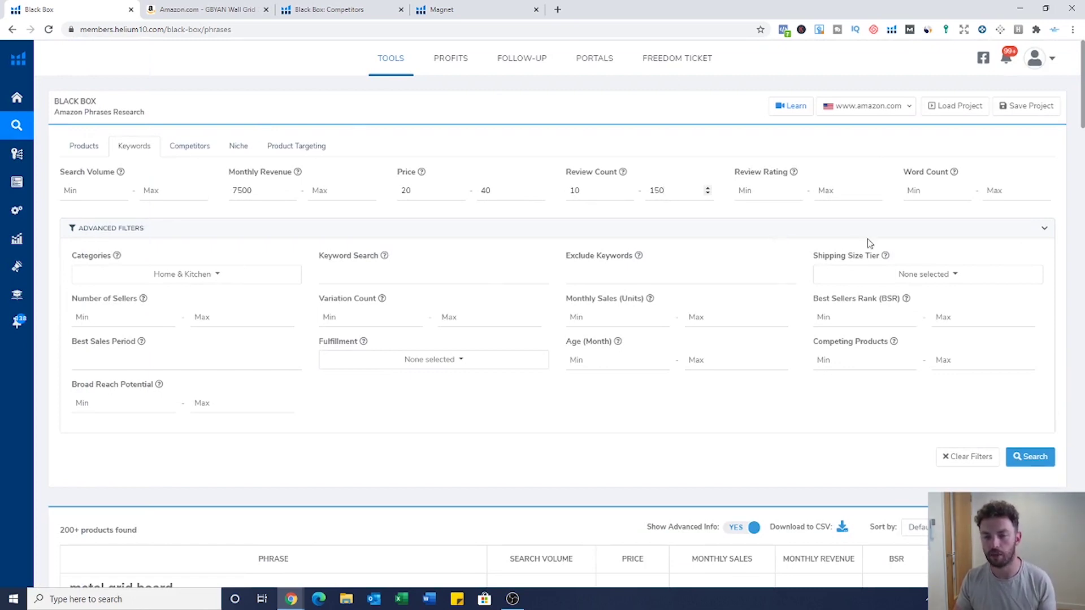
scroll(884, 263, down, 1)
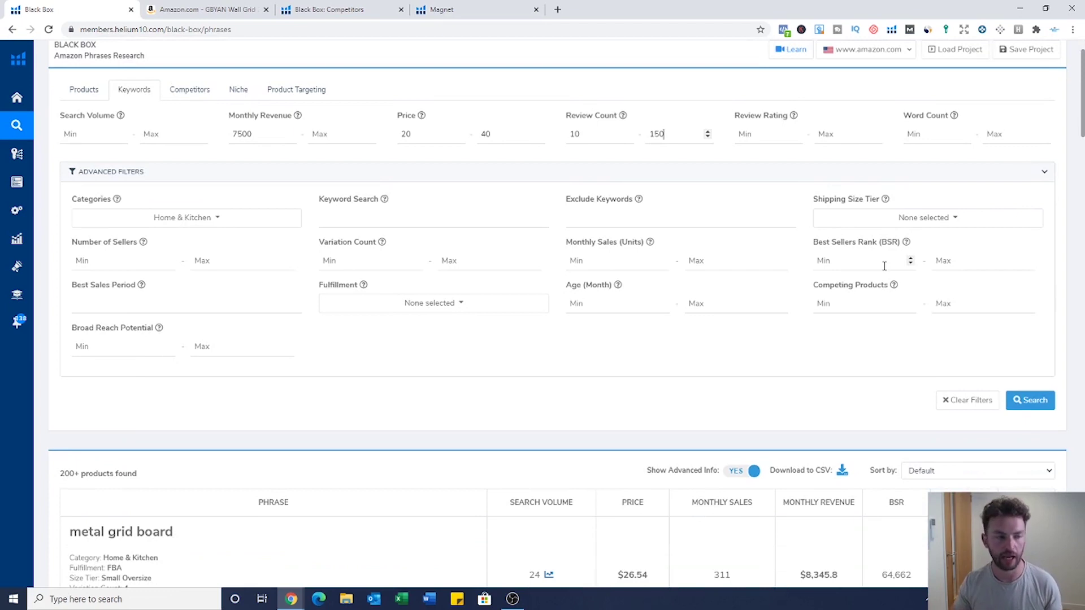
scroll(885, 294, down, 4)
scroll(469, 361, down, 2)
scroll(460, 357, down, 2)
scroll(395, 311, up, 2)
scroll(317, 278, up, 1)
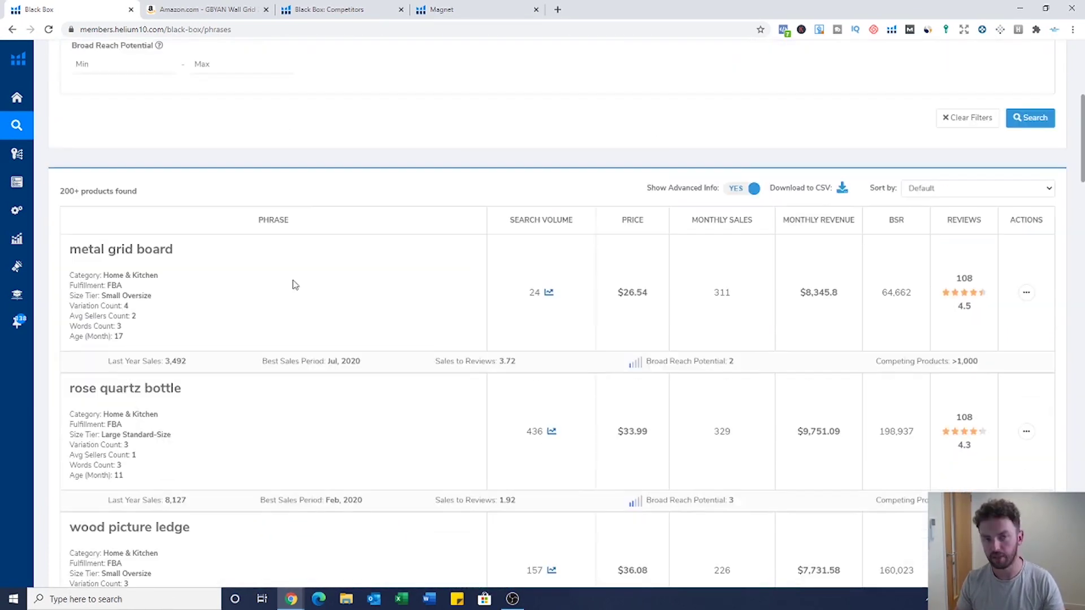
Examine the phrases "metal grid board" and "wood picture ledge" in the keyword results against the search filters
drag(179, 255, 69, 250)
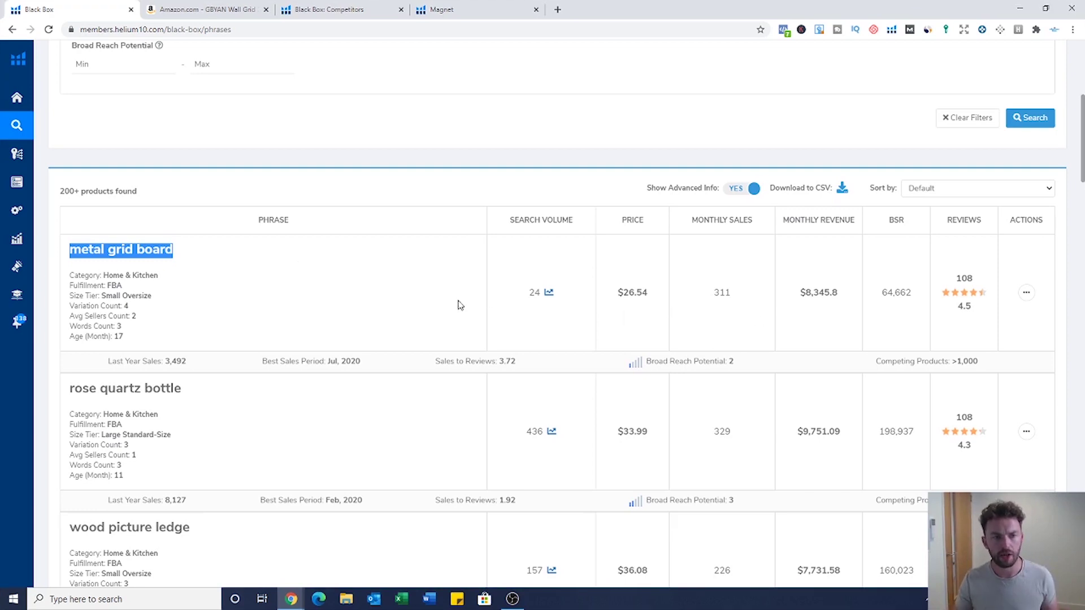
scroll(512, 283, up, 2)
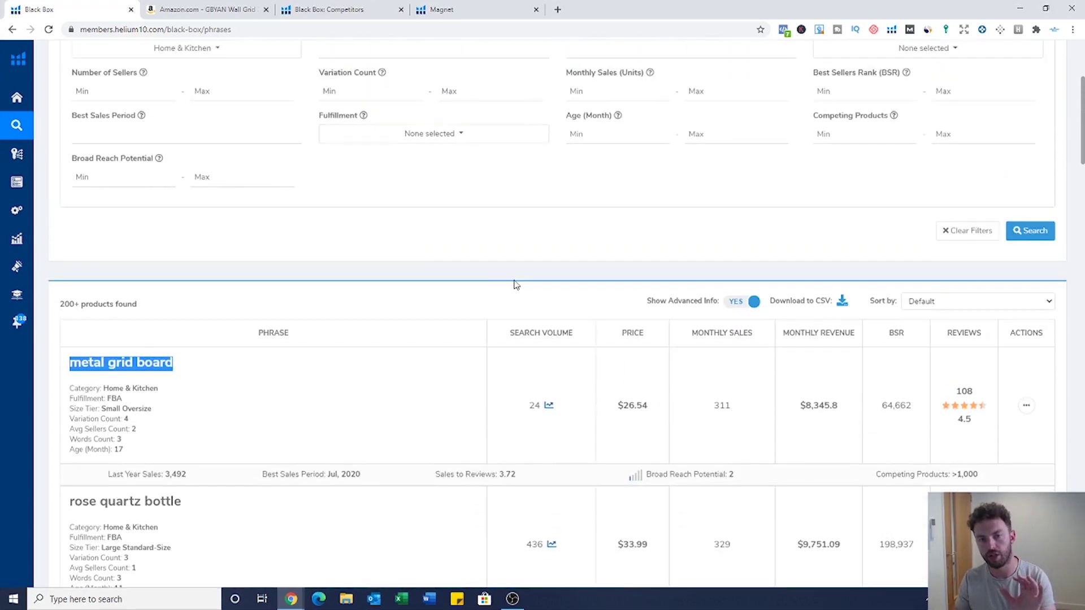
scroll(523, 283, up, 1)
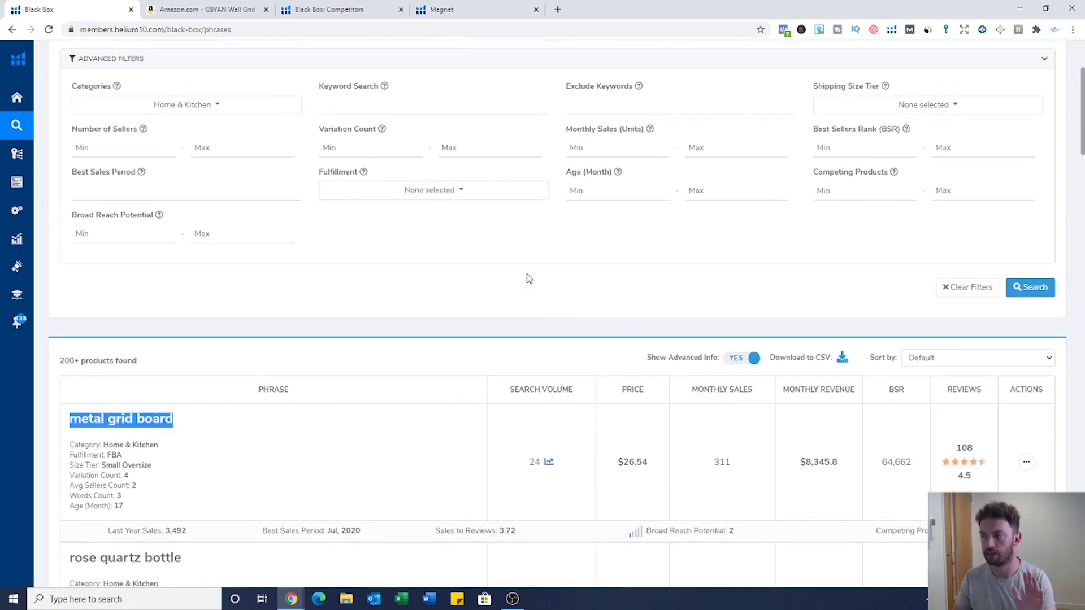
scroll(528, 272, up, 1)
click(270, 508)
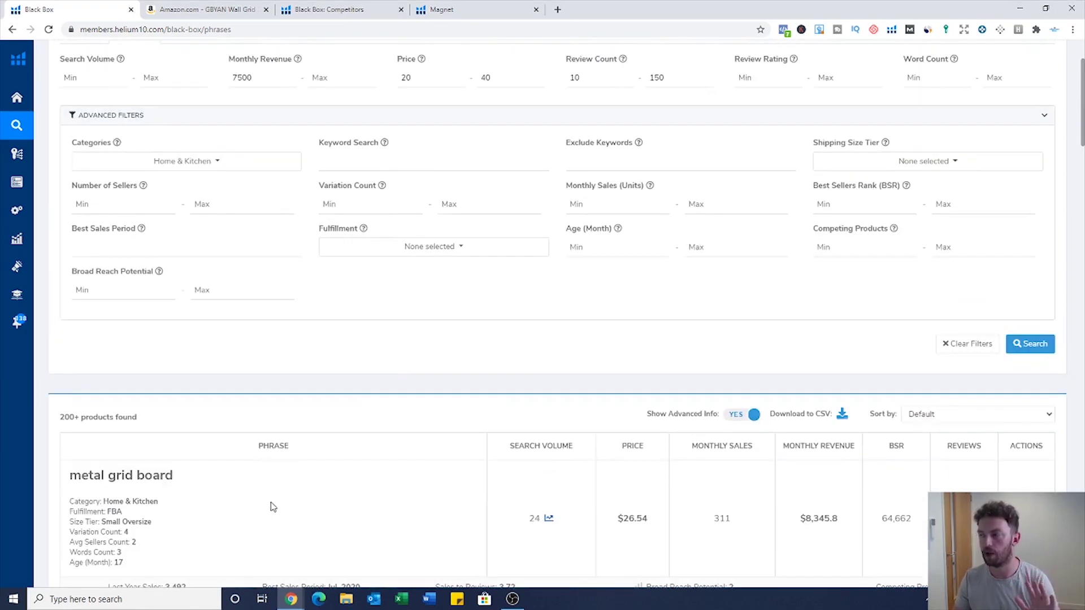
scroll(322, 502, down, 1)
scroll(327, 498, up, 1)
scroll(326, 497, down, 2)
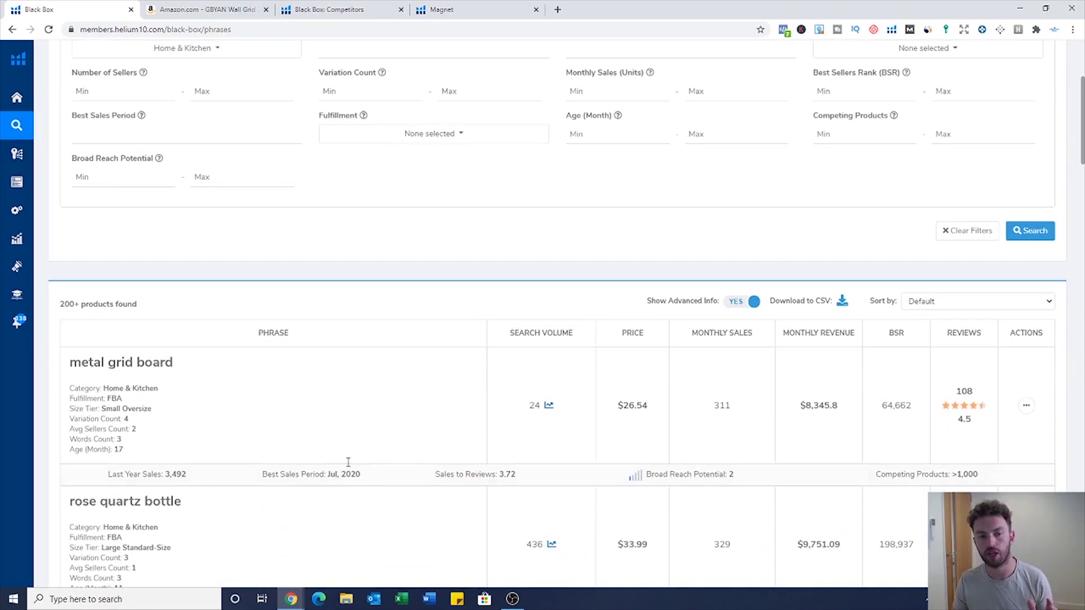
scroll(237, 413, down, 3)
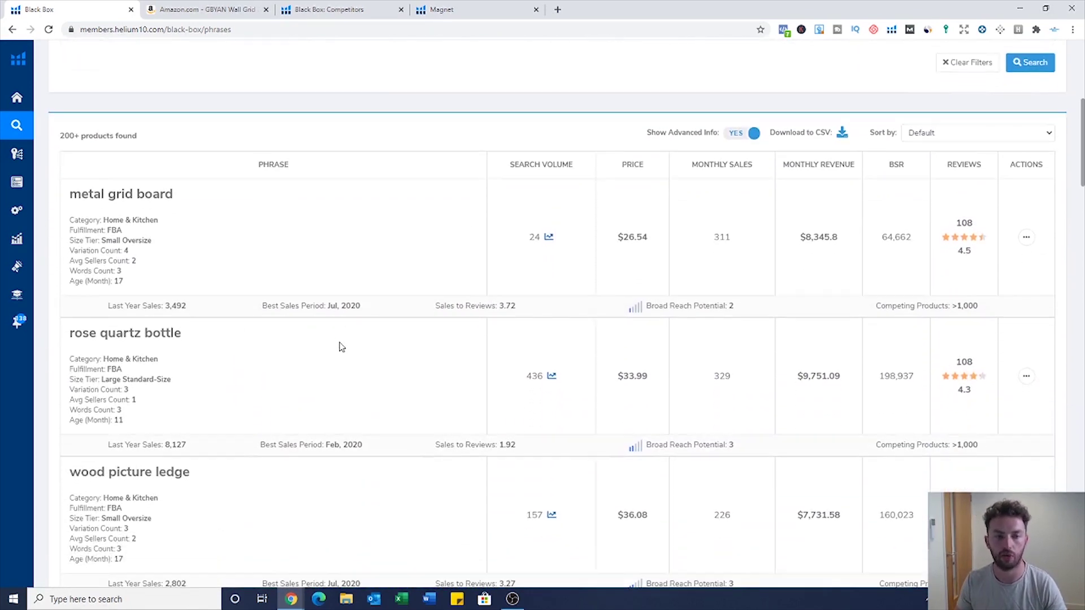
drag(204, 476, 63, 470)
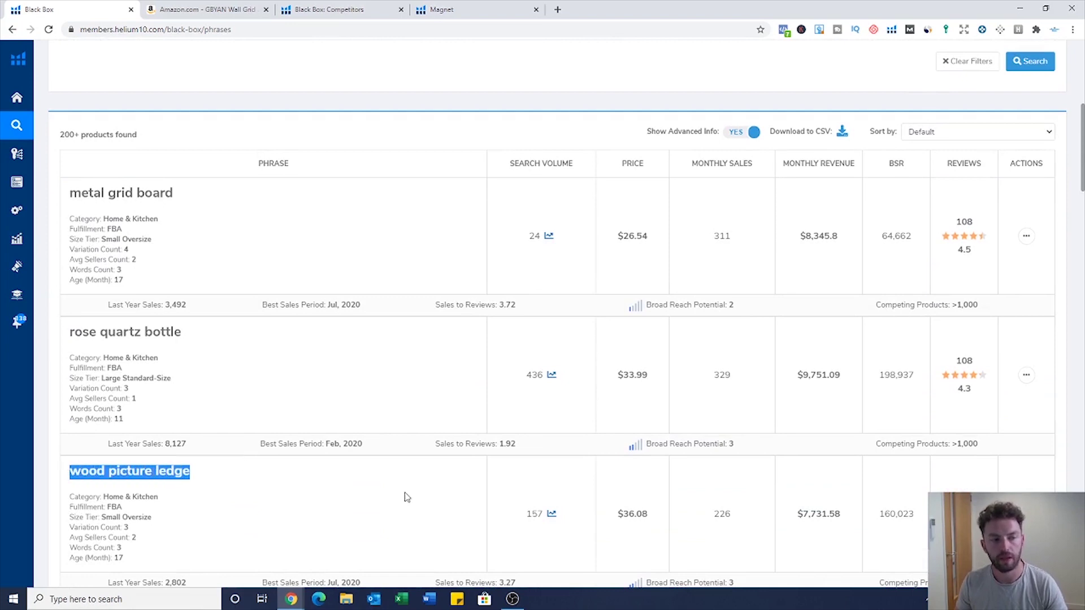
click(386, 491)
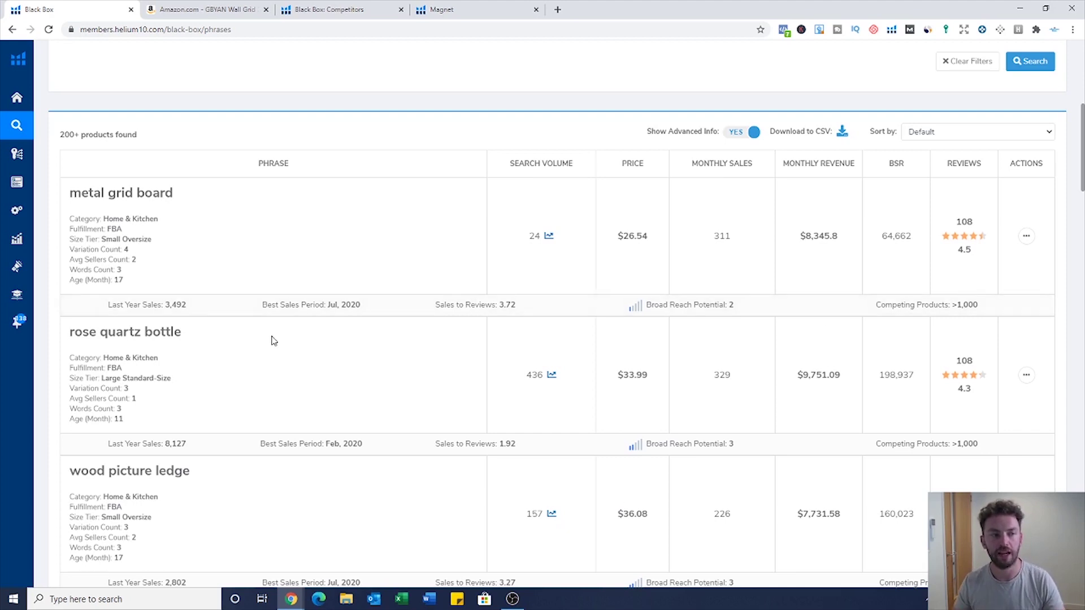
Inspect the sales to reviews, competing products and last year sales figures of the "metal grid board" phrase
mouse_move(77, 317)
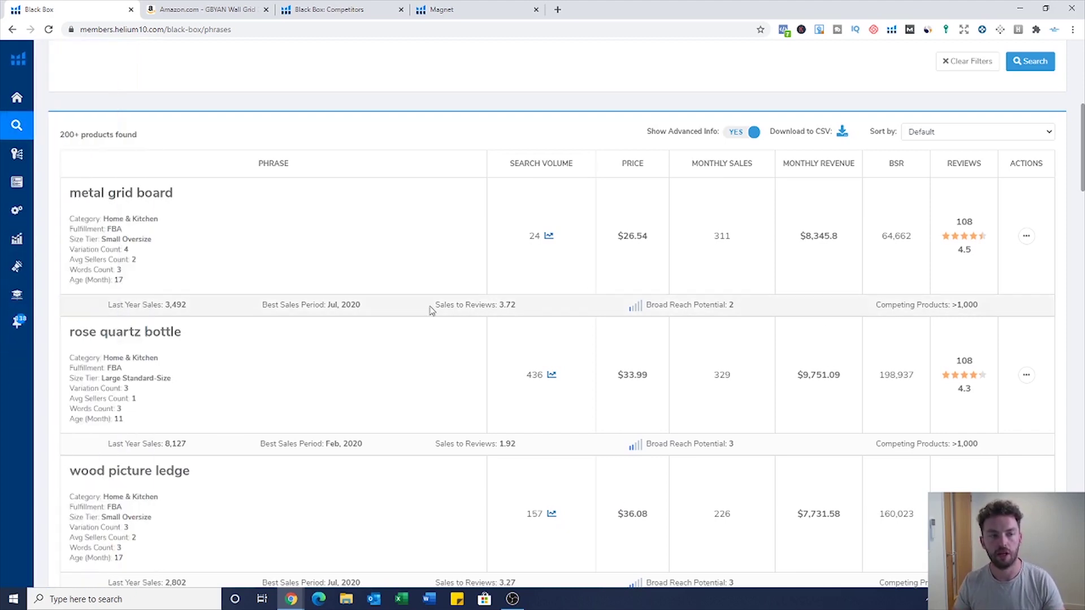
drag(436, 305, 527, 308)
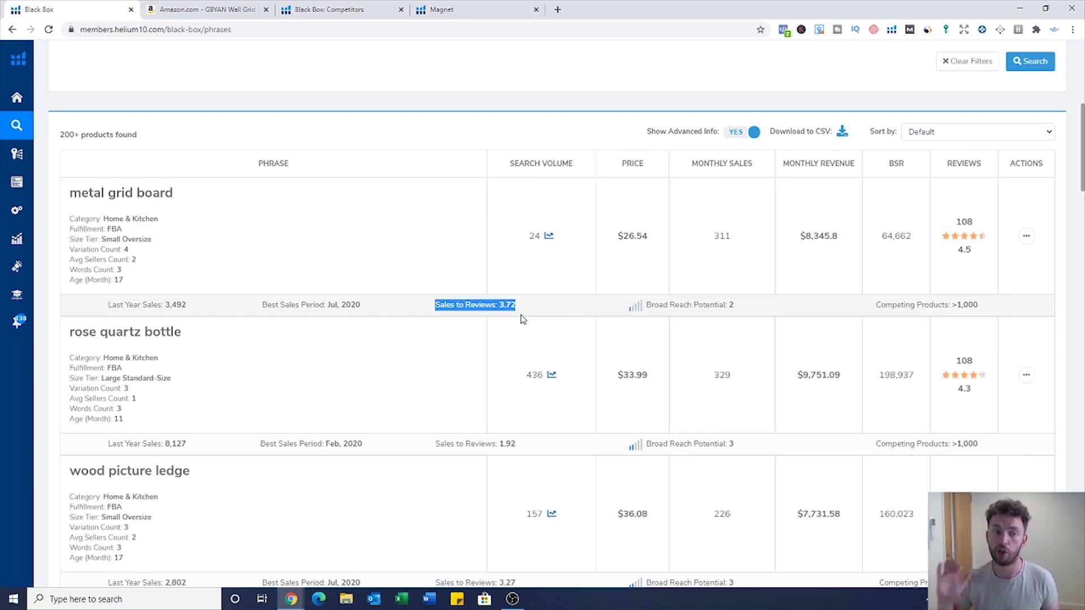
click(536, 309)
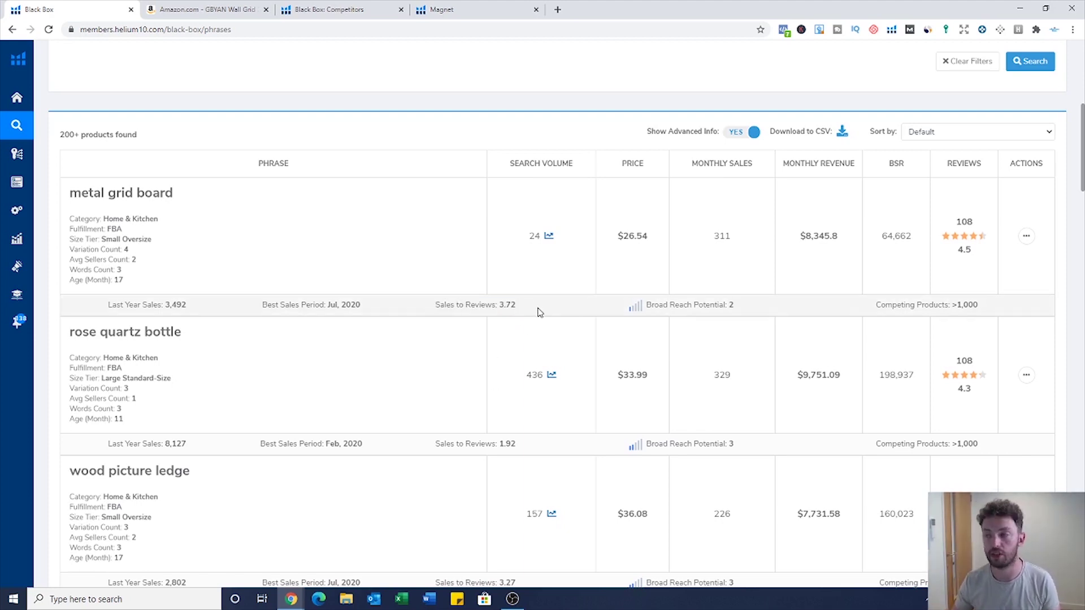
drag(438, 306, 515, 308)
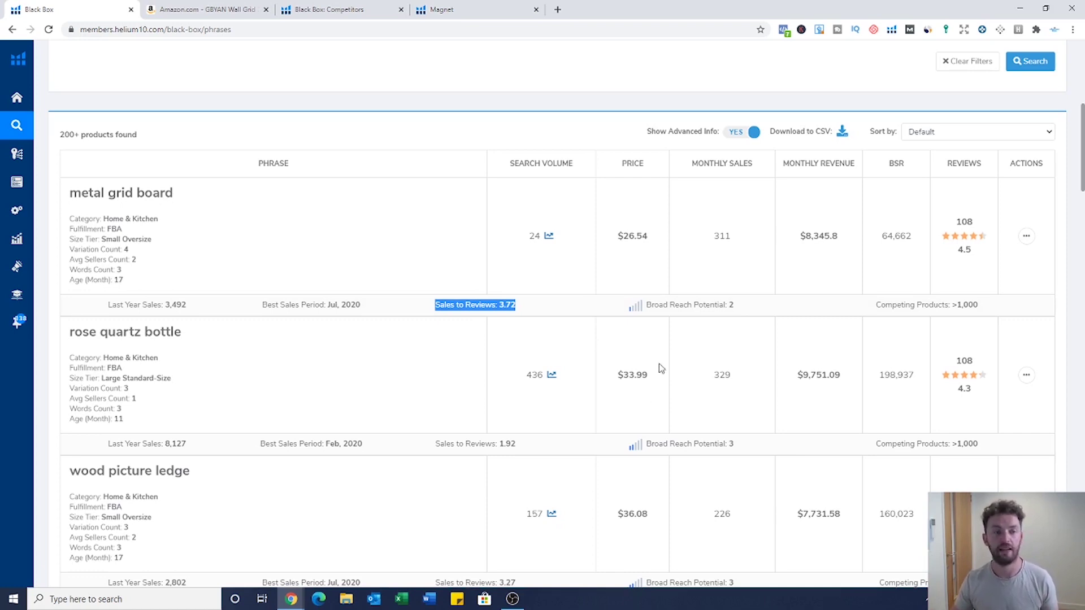
click(585, 304)
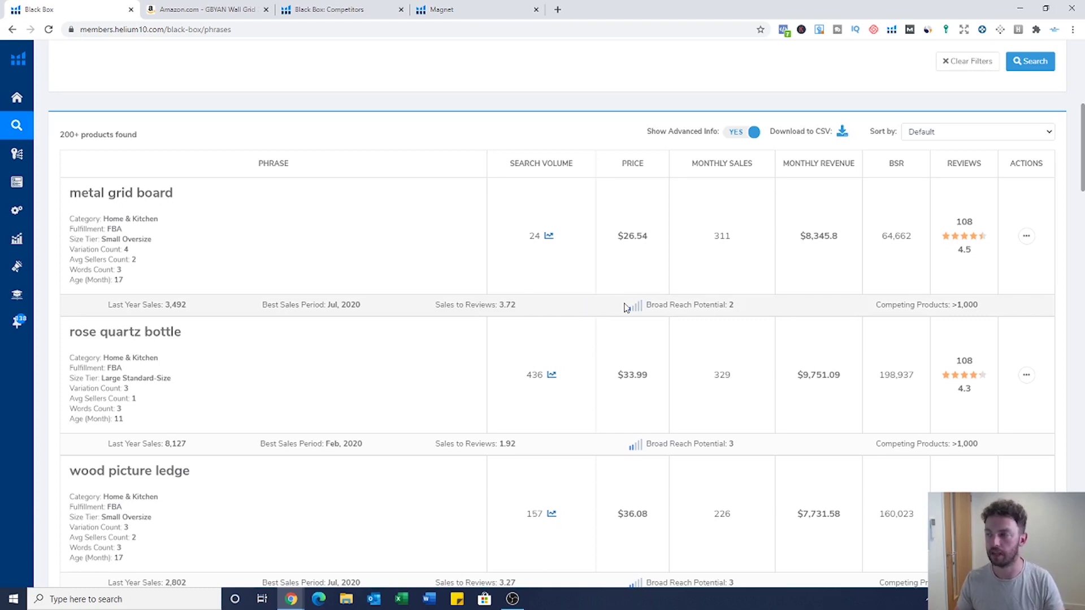
drag(982, 305, 874, 310)
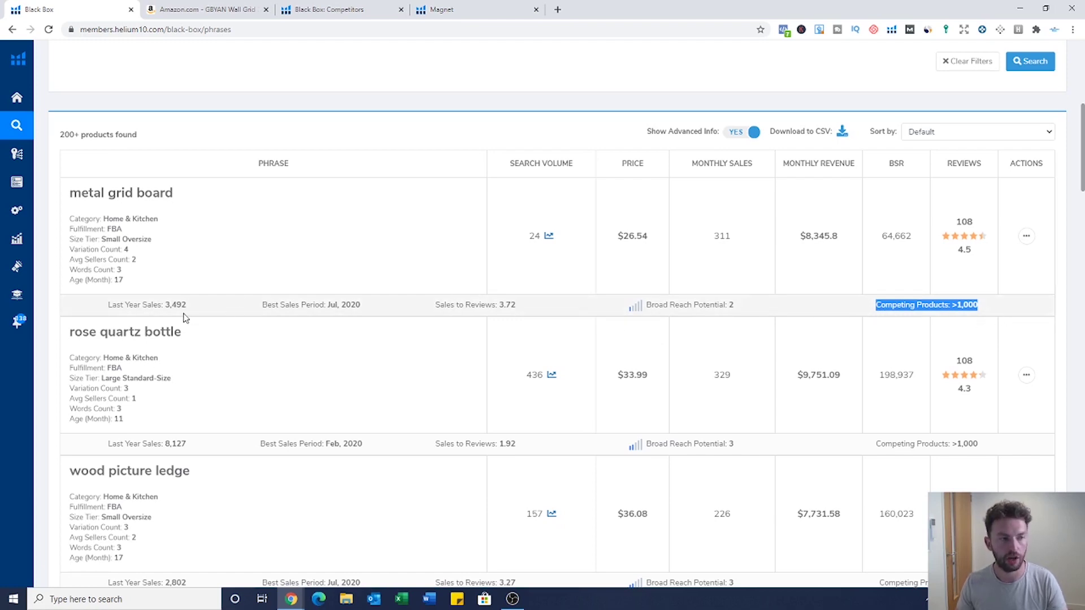
drag(193, 305, 108, 305)
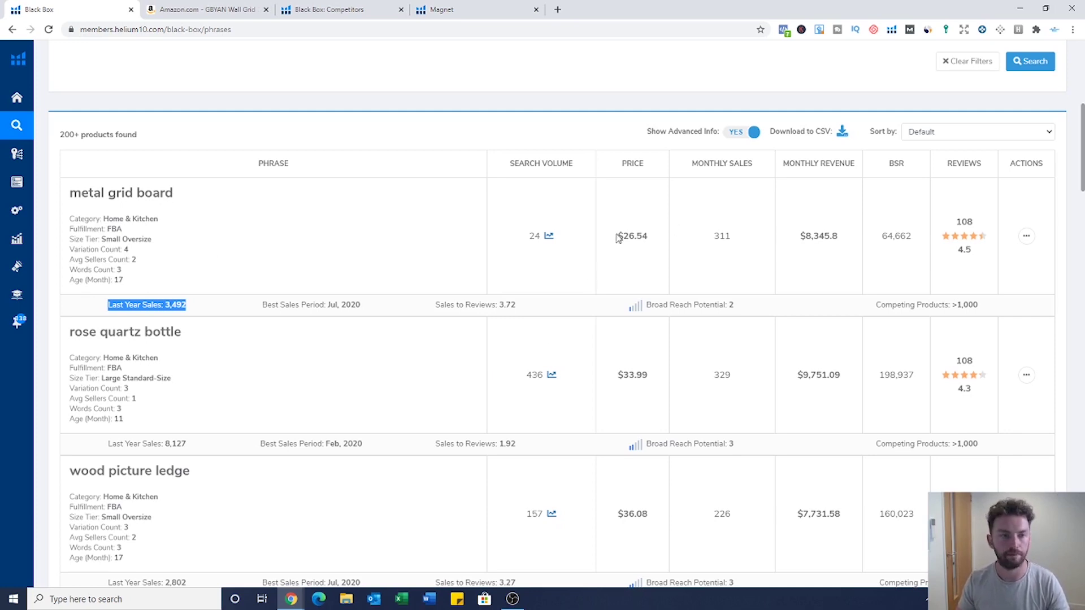
View the "metal grid board" phrase on Amazon and look through the first listings
click(1026, 238)
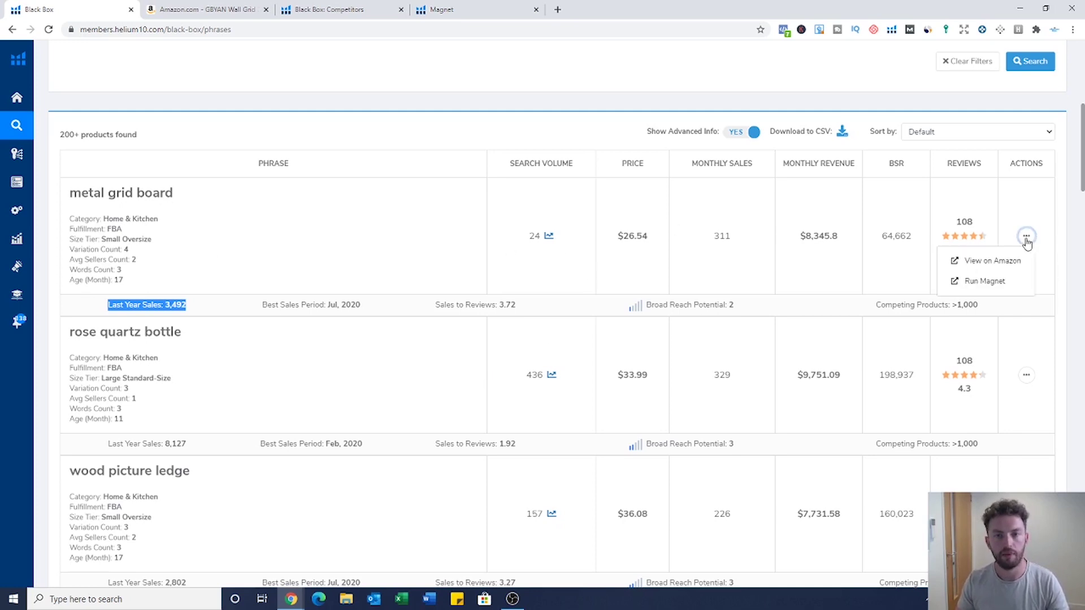
click(994, 262)
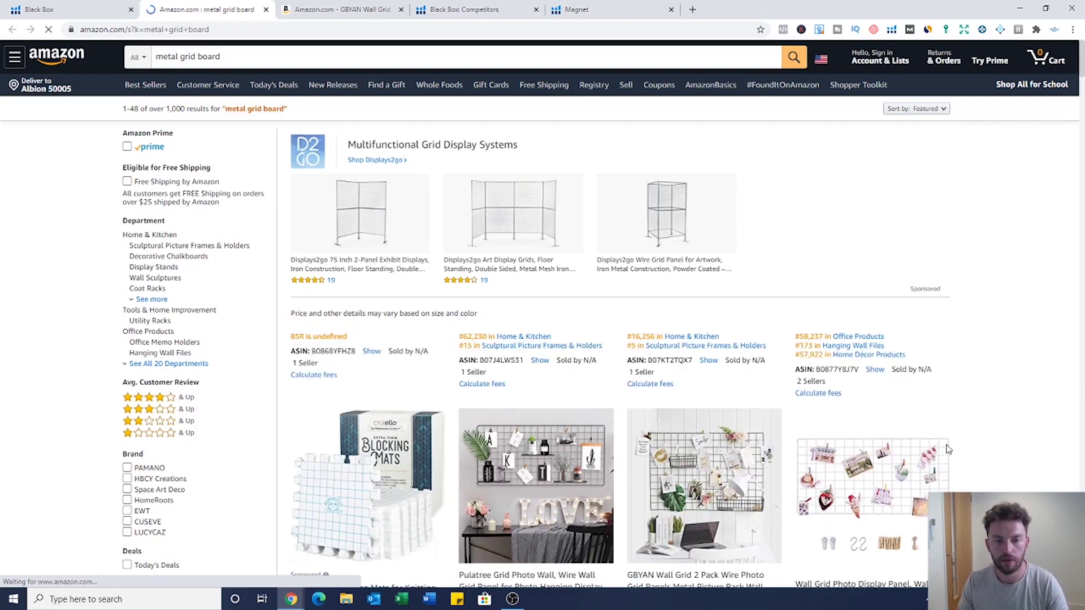
scroll(959, 443, down, 5)
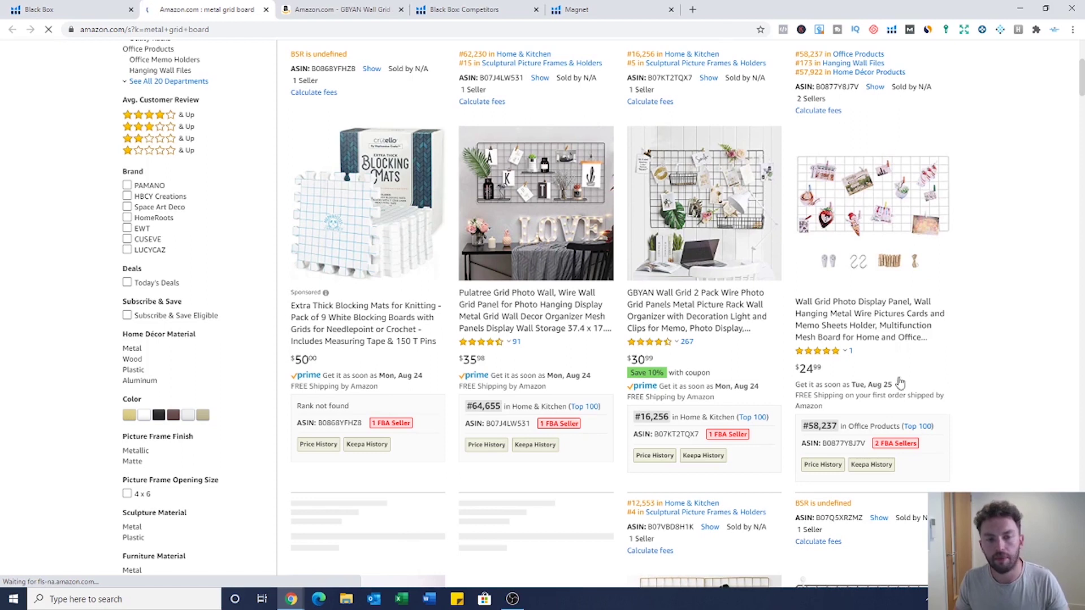
mouse_move(955, 362)
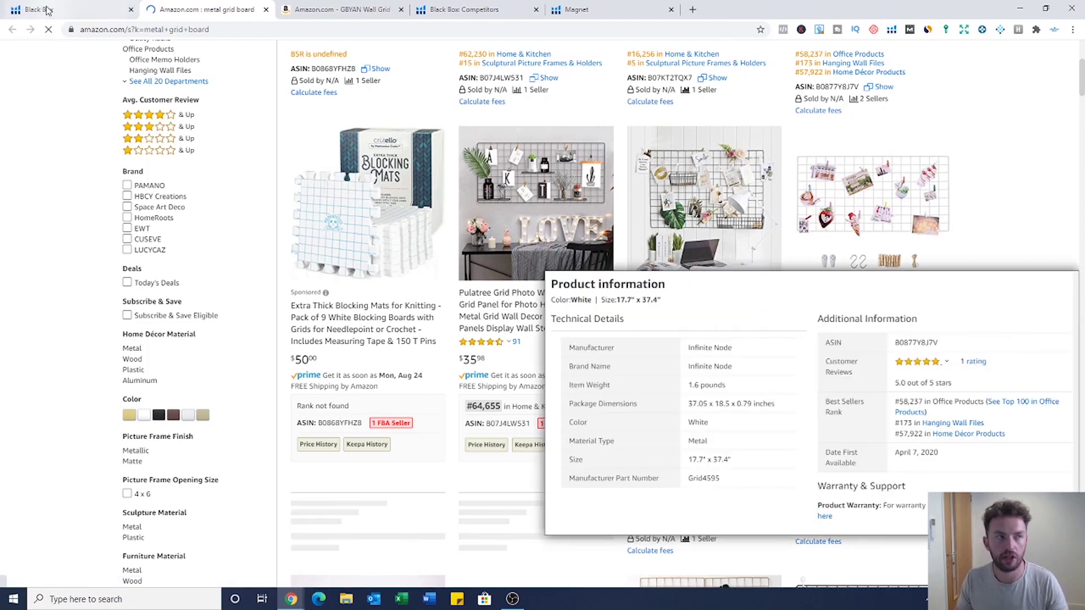
Recheck the Black Box filter values and compare them with the prices and reviews of Amazon's metal grid board listings
click(70, 9)
scroll(661, 211, up, 7)
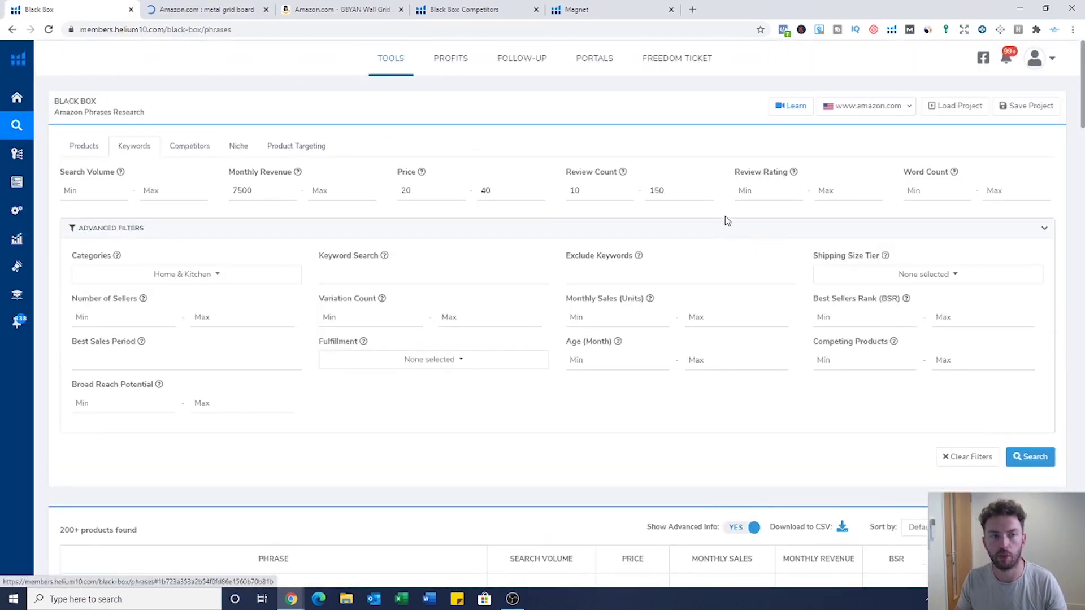
key(ctrl+Tab)
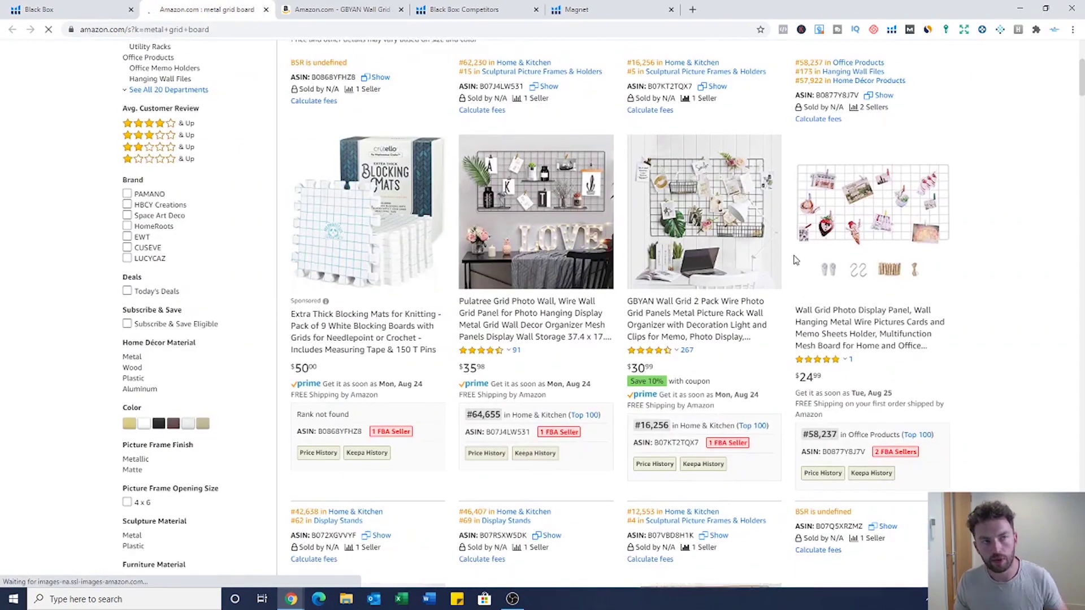
mouse_move(890, 288)
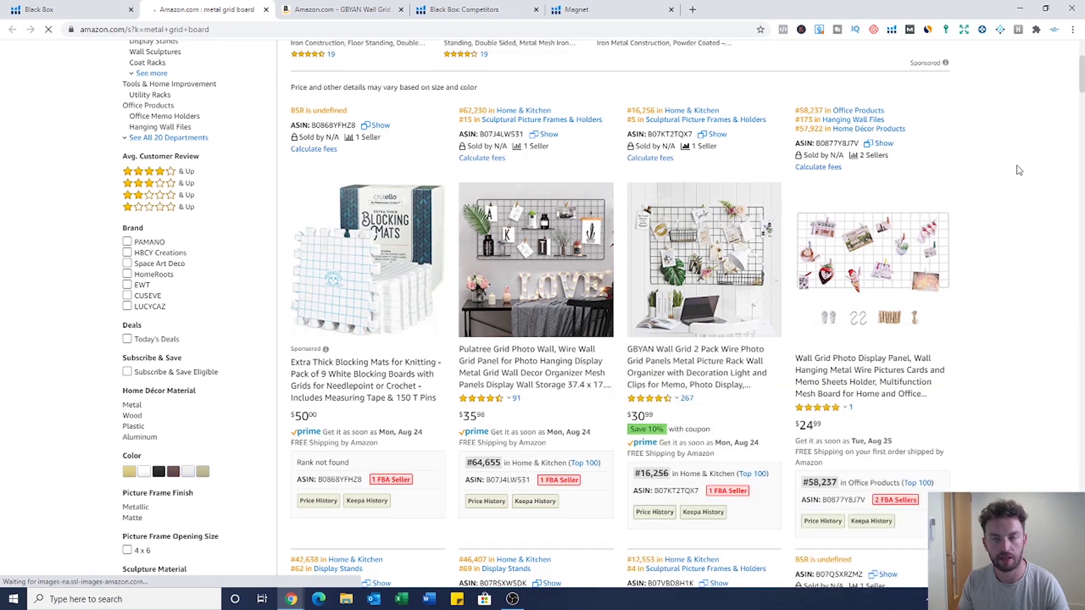
scroll(1017, 170, down, 2)
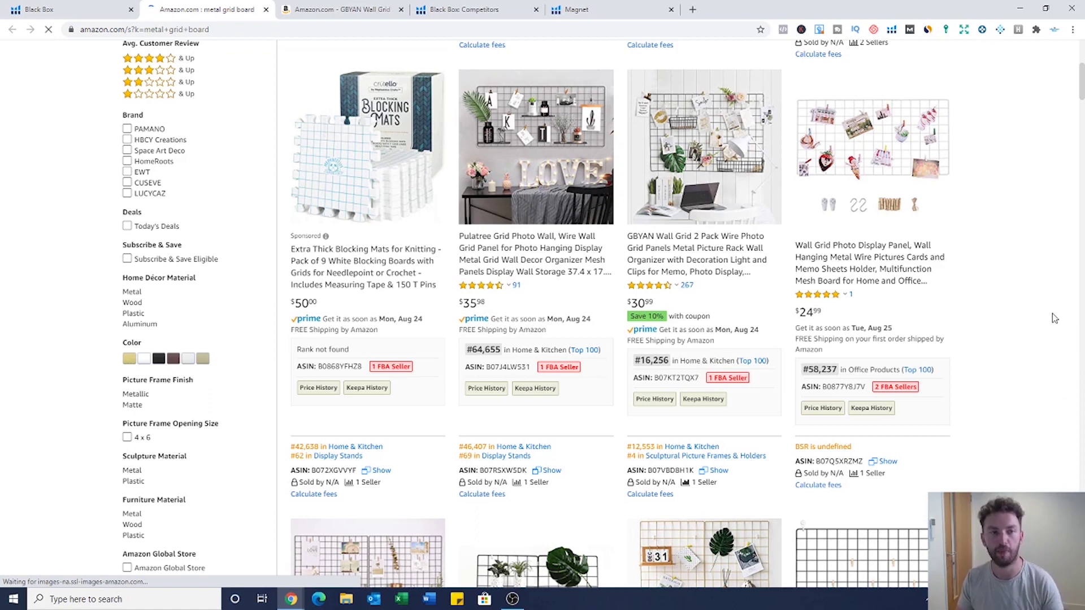
Open the GBYAN Wall Grid 2 Pack listing on Amazon and read which accessories its quantity bullet says are included
click(361, 13)
scroll(689, 226, up, 10)
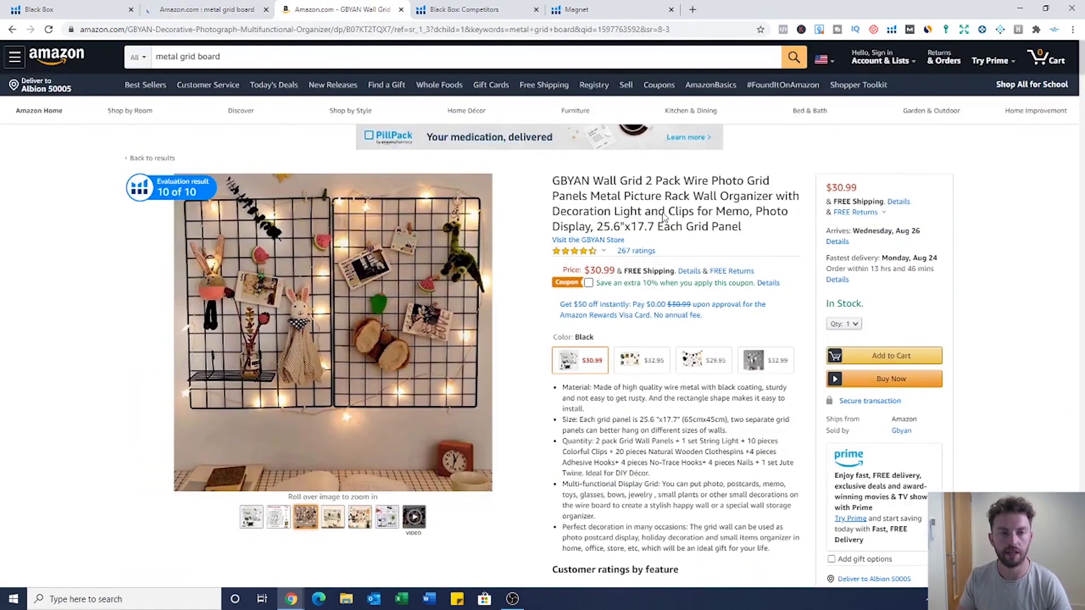
scroll(591, 293, down, 1)
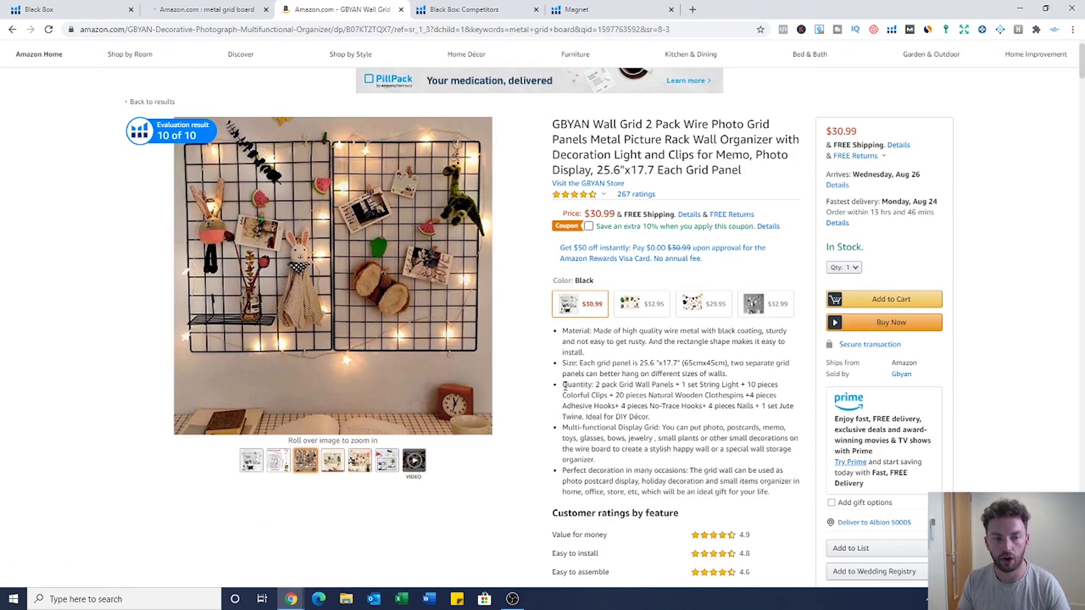
drag(578, 386, 674, 387)
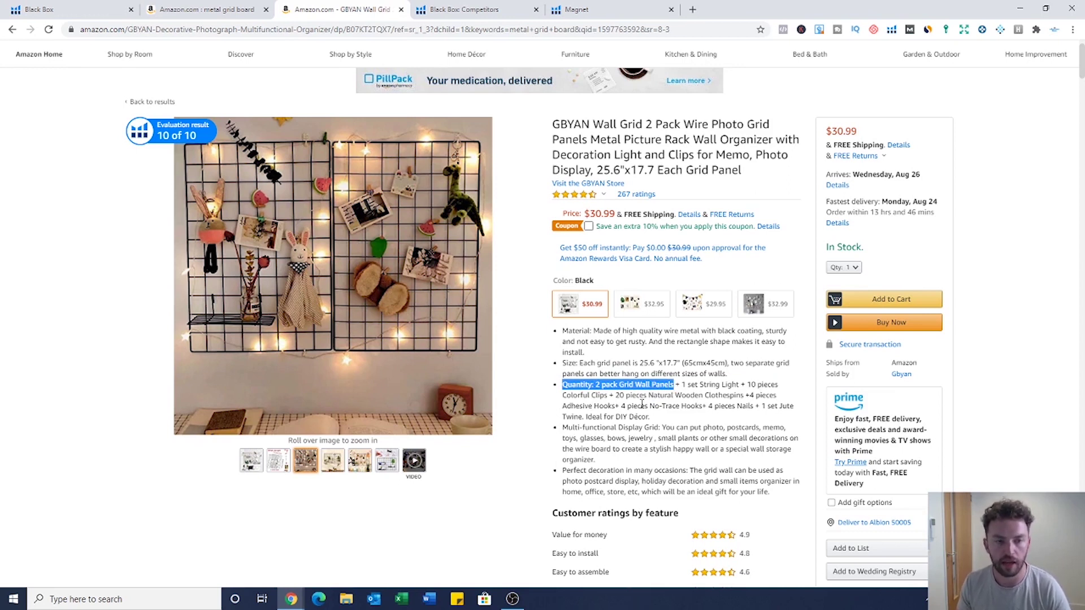
click(751, 410)
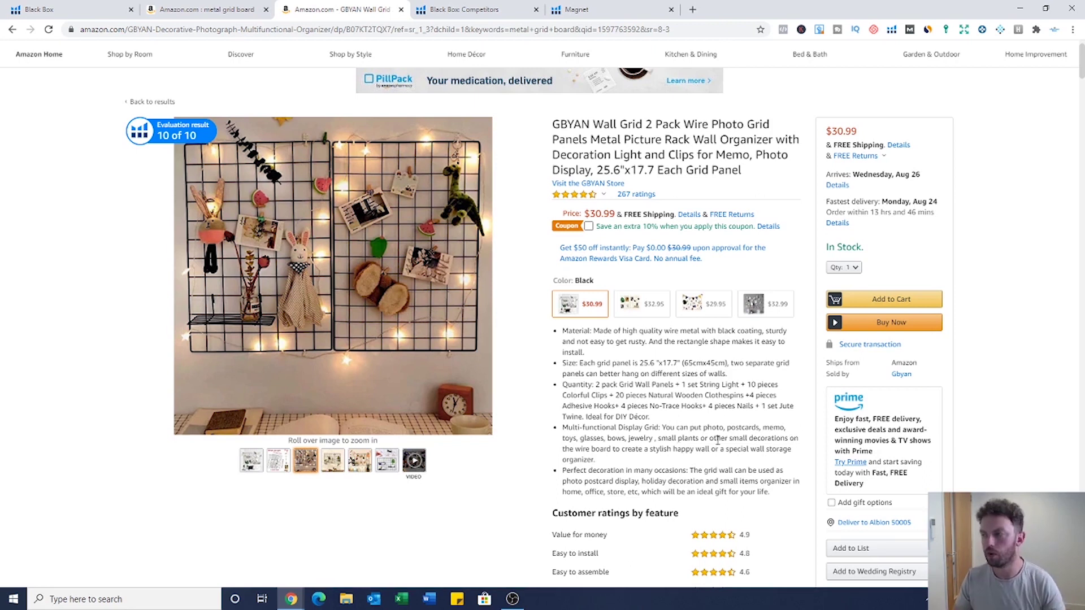
Examine the GBYAN listing's feature ratings, revenue calculator, price history, bundle offer and Frequently bought together items
scroll(716, 440, down, 1)
scroll(713, 440, down, 3)
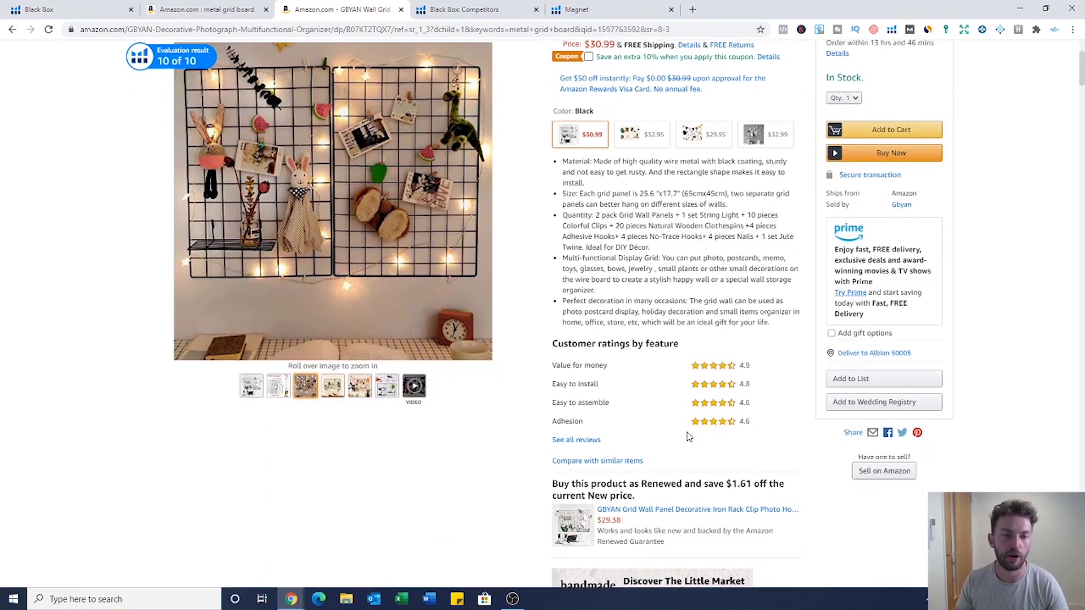
scroll(452, 442, down, 4)
scroll(436, 455, down, 2)
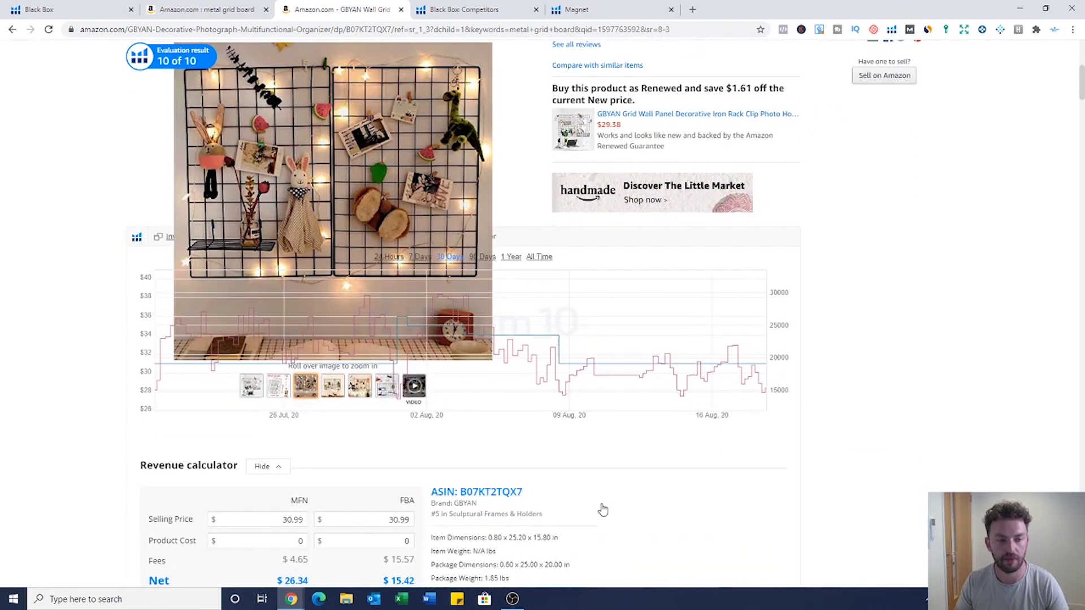
scroll(837, 441, down, 3)
scroll(842, 430, down, 2)
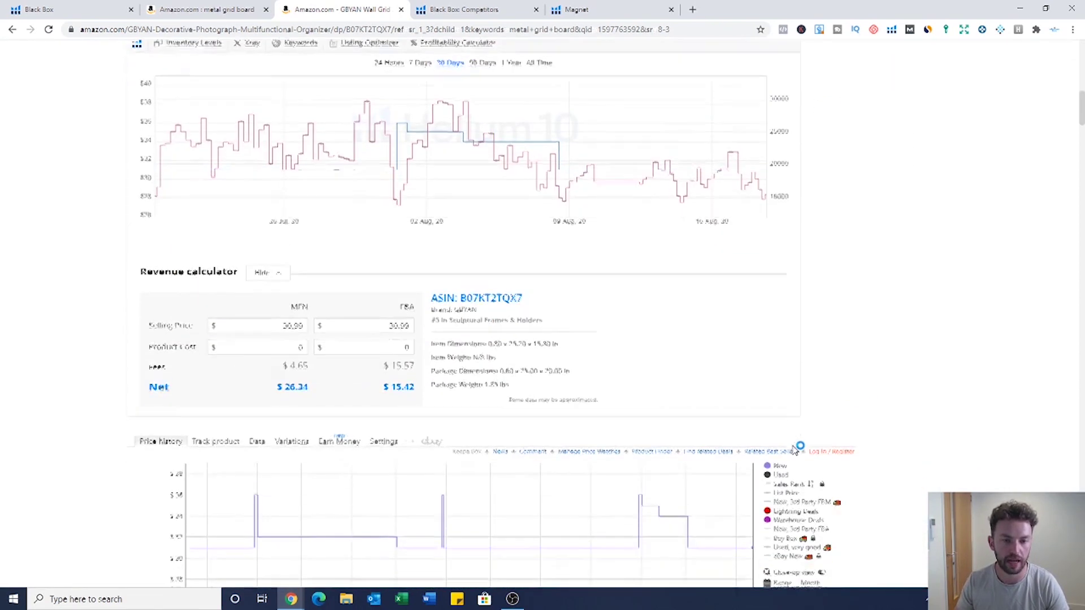
scroll(875, 381, down, 3)
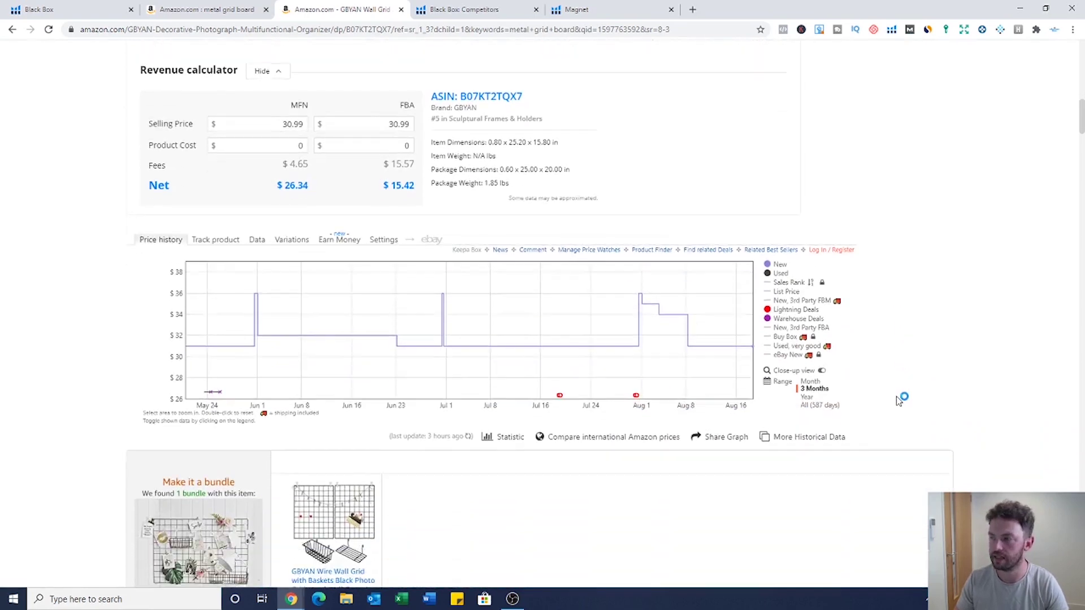
scroll(896, 400, down, 1)
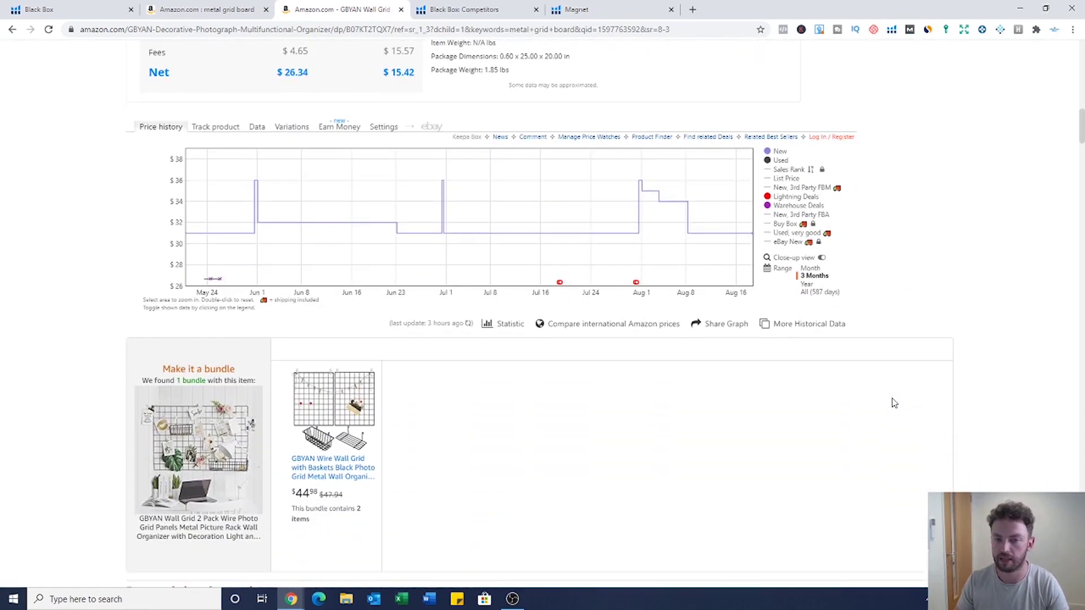
scroll(901, 404, down, 1)
scroll(749, 376, down, 1)
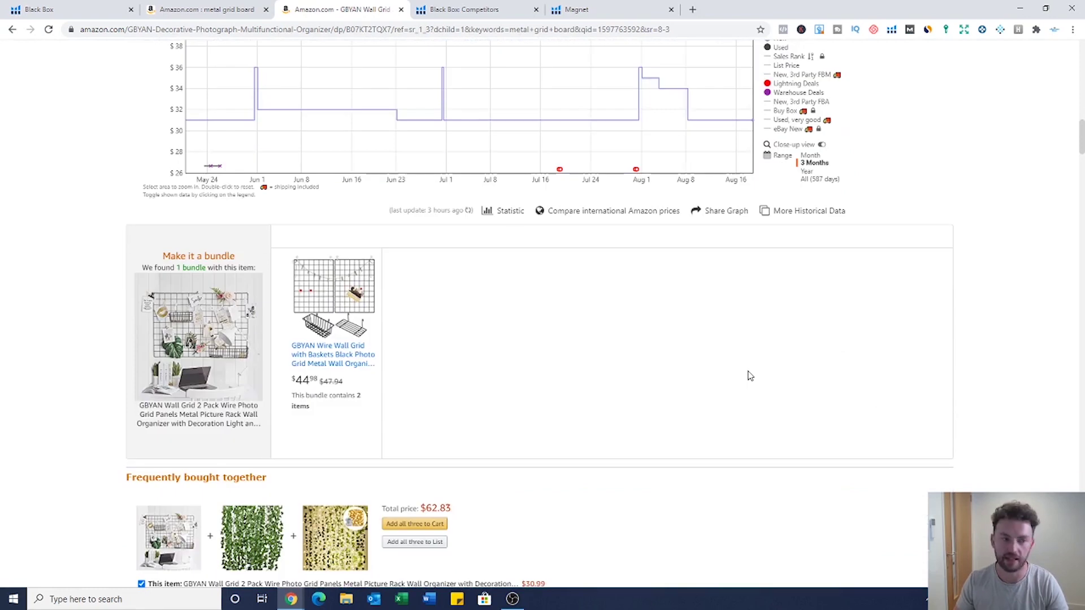
scroll(716, 365, down, 1)
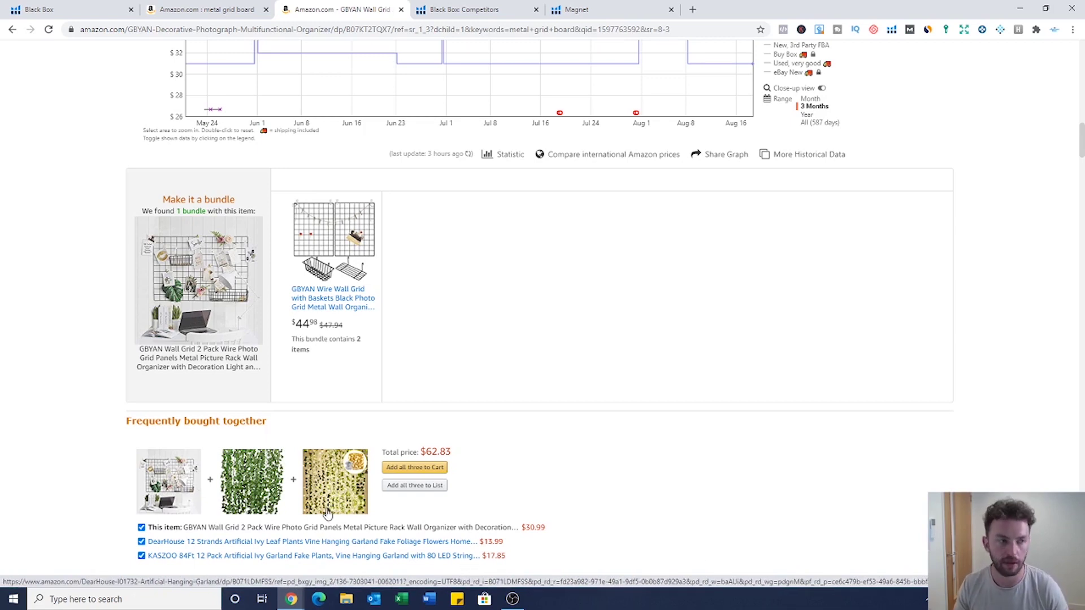
scroll(634, 509, down, 2)
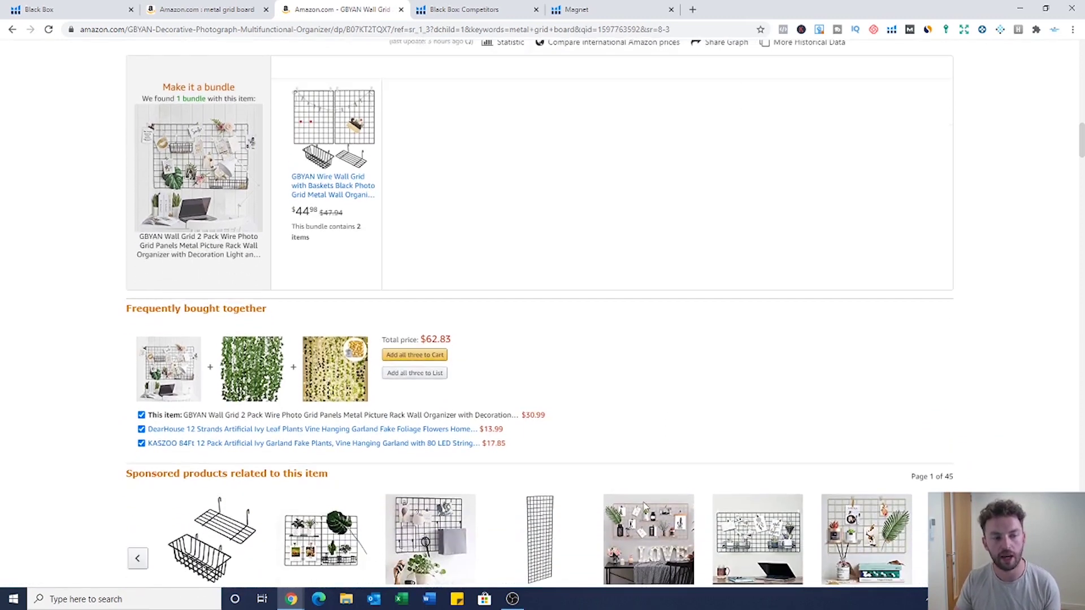
Compare the GBYAN wall grid's own price with the total price of its Frequently bought together set
scroll(638, 444, up, 1)
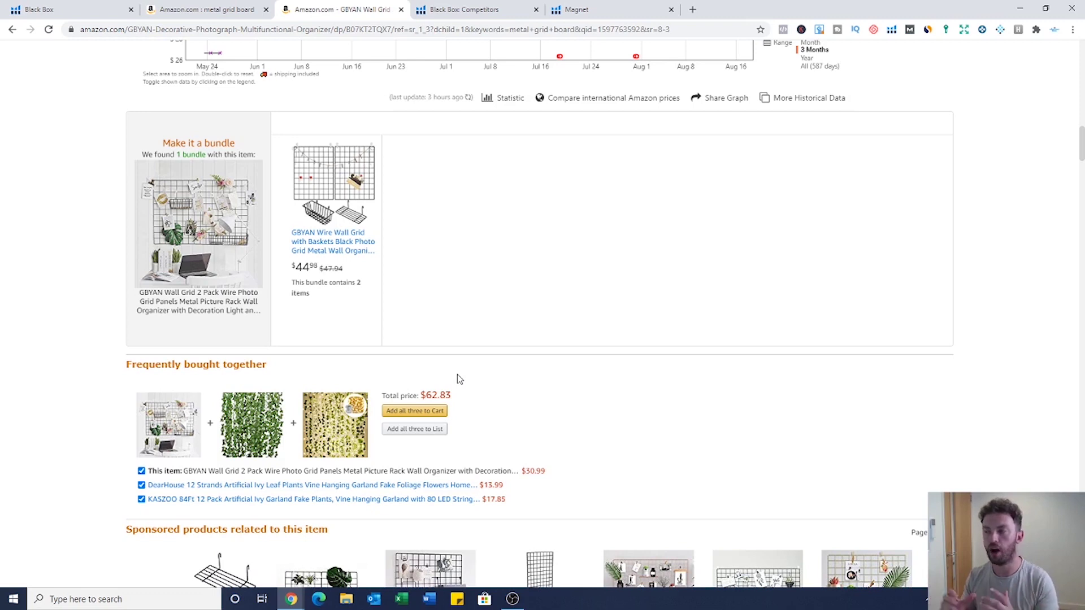
scroll(1052, 141, up, 2)
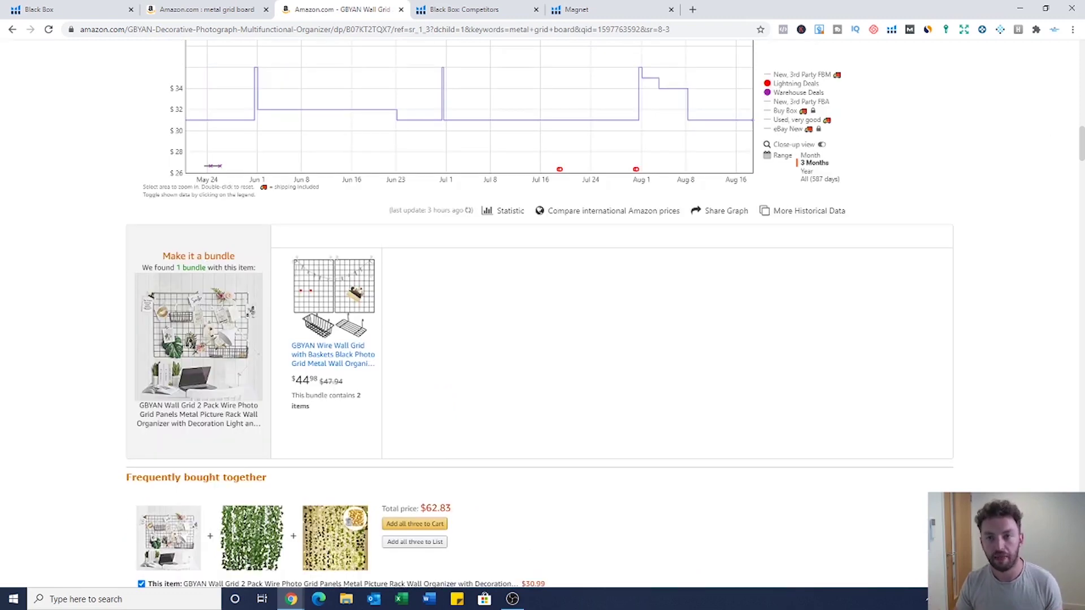
scroll(1040, 162, up, 15)
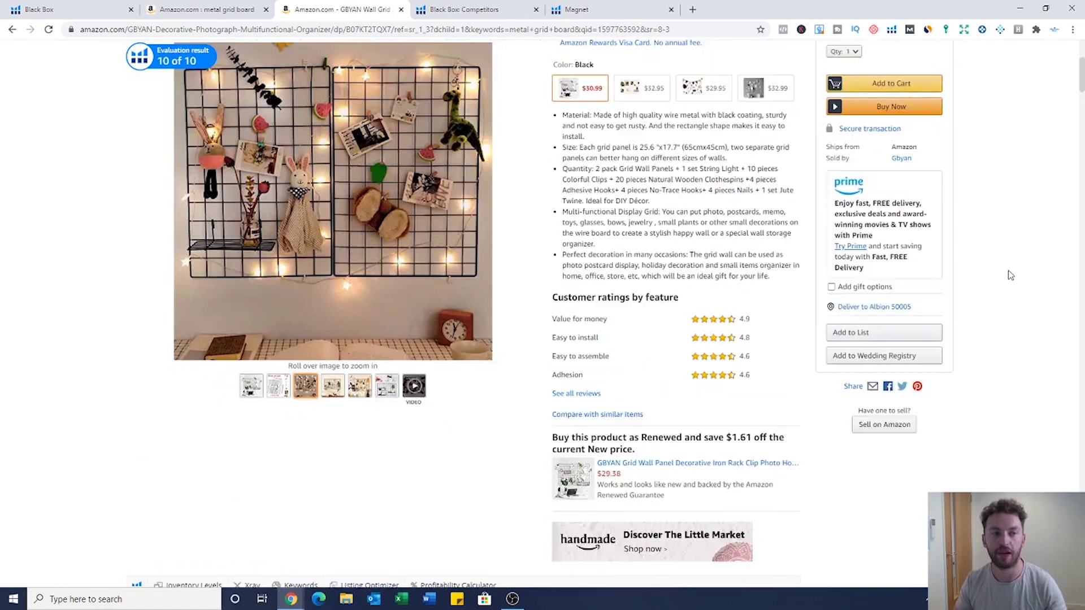
scroll(963, 298, up, 3)
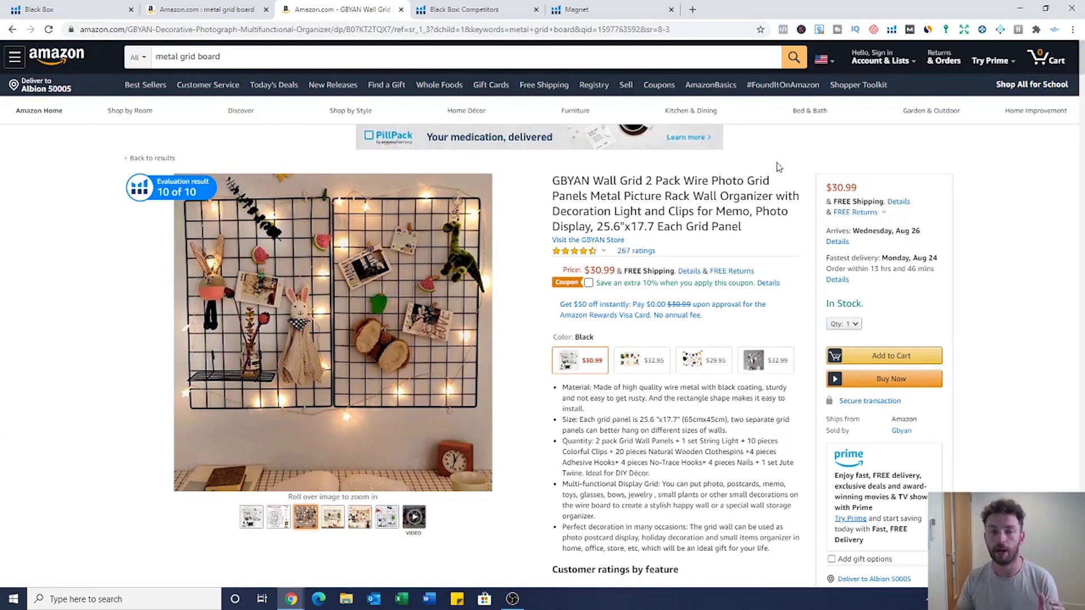
drag(617, 271, 584, 271)
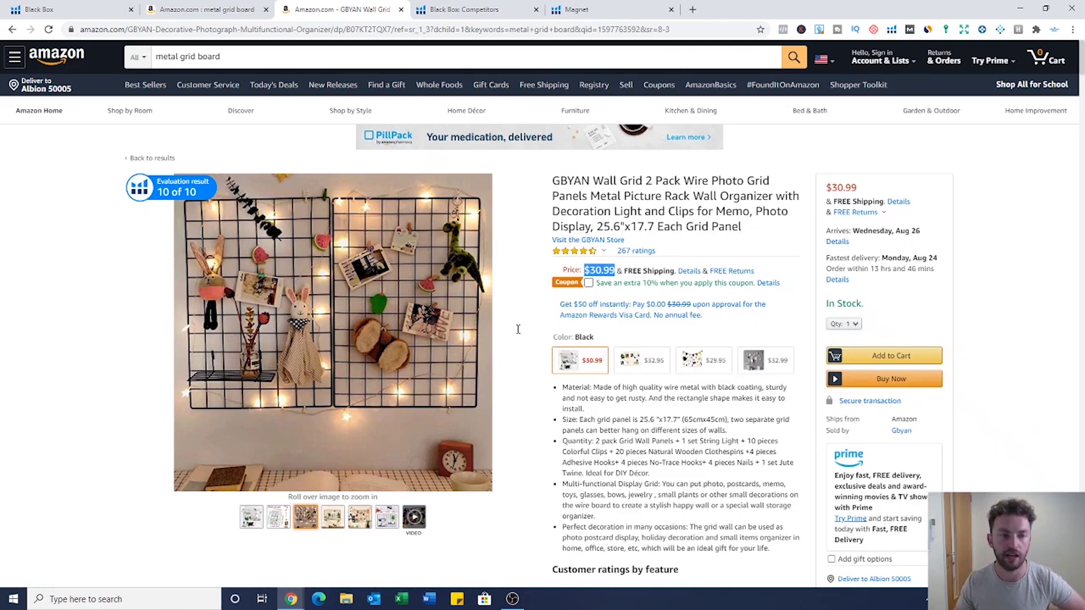
scroll(118, 507, down, 6)
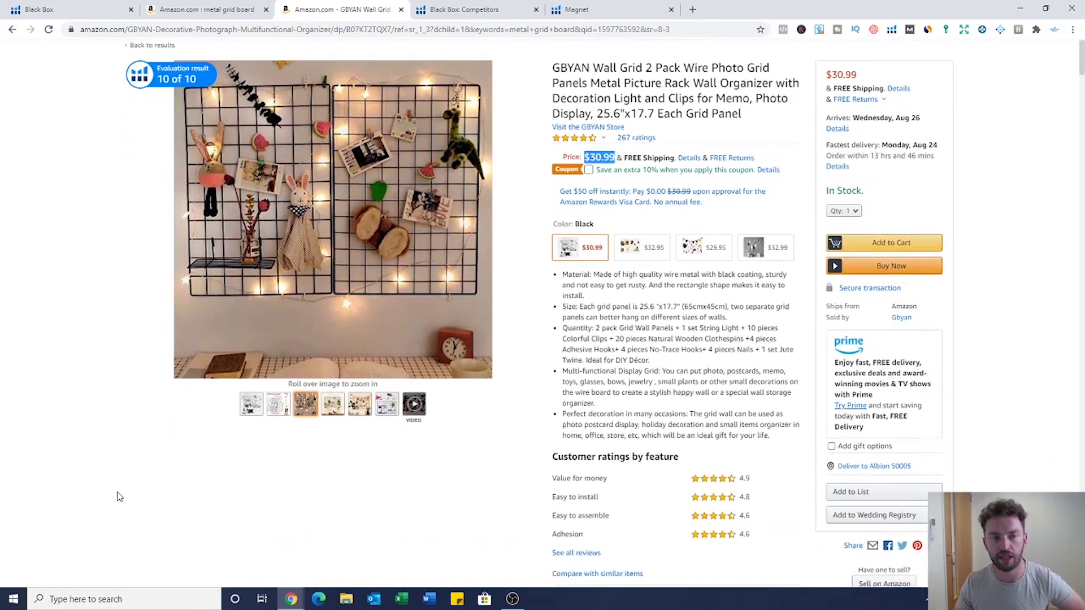
scroll(929, 311, down, 9)
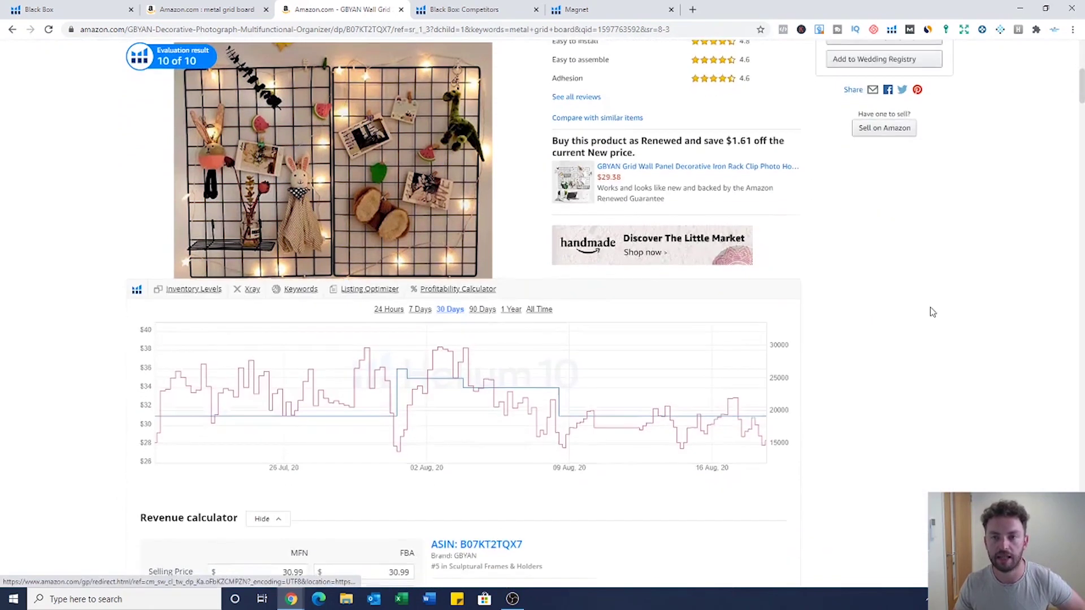
scroll(933, 314, down, 2)
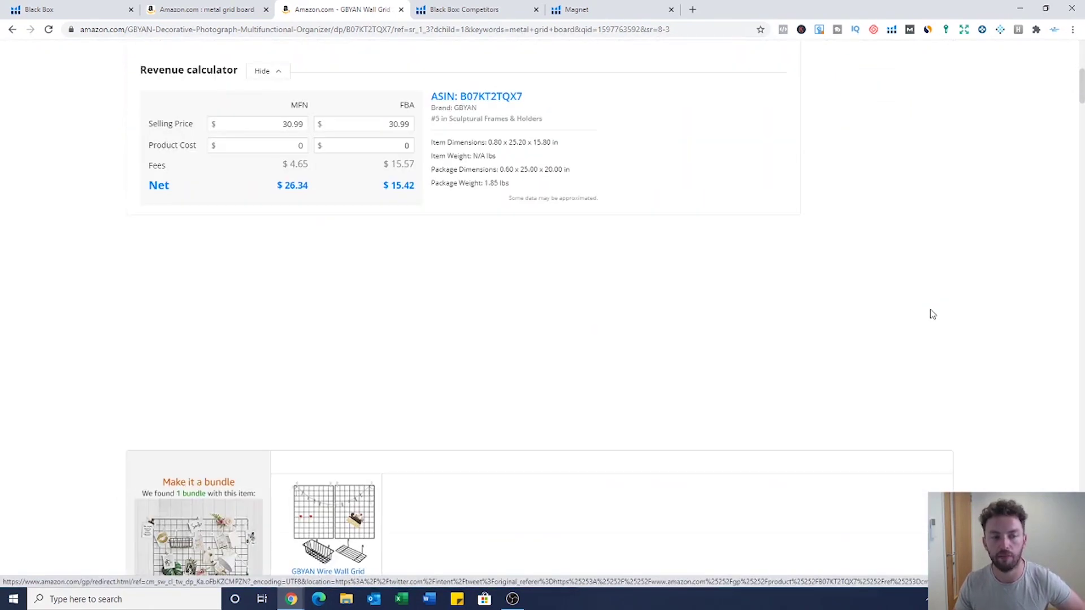
scroll(933, 313, down, 4)
scroll(931, 314, down, 2)
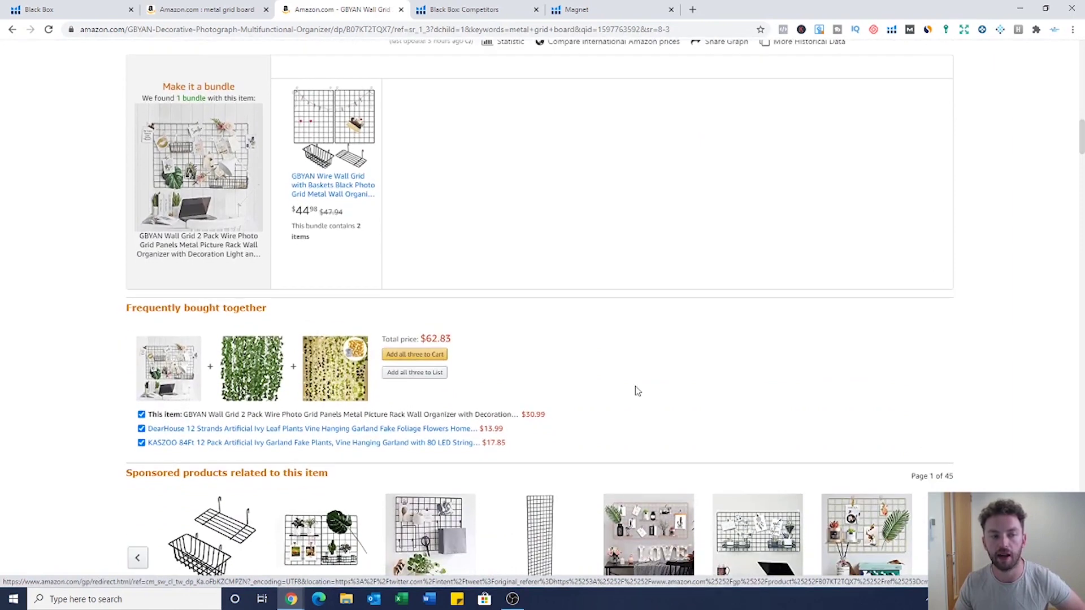
triple_click(437, 340)
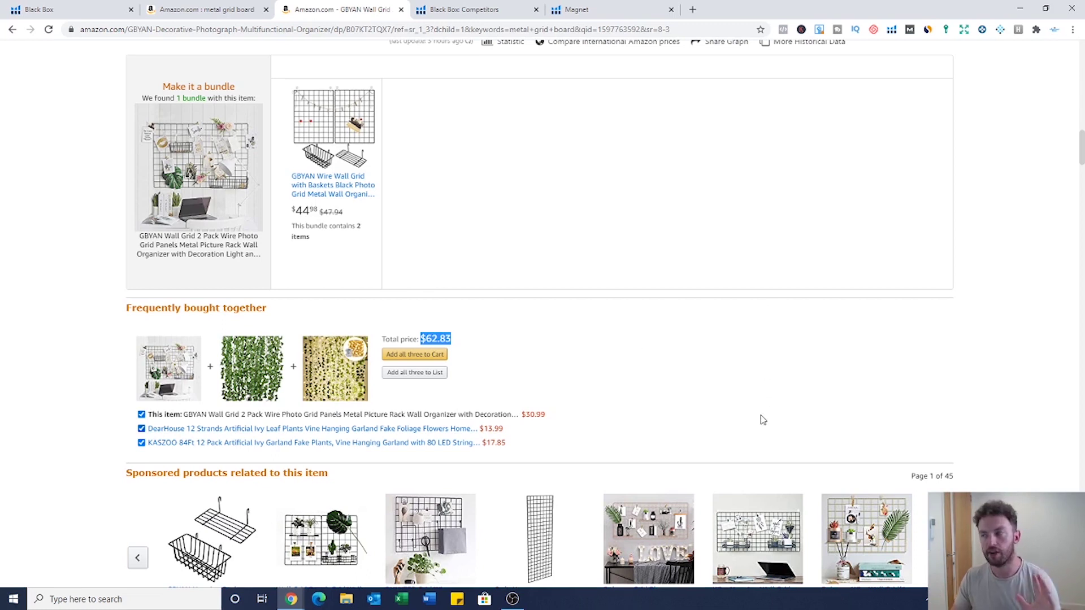
Switch to Helium 10 Black Box Competitors, search for competitors of ASIN B07KT2TQX7 and check the number of products found
click(470, 12)
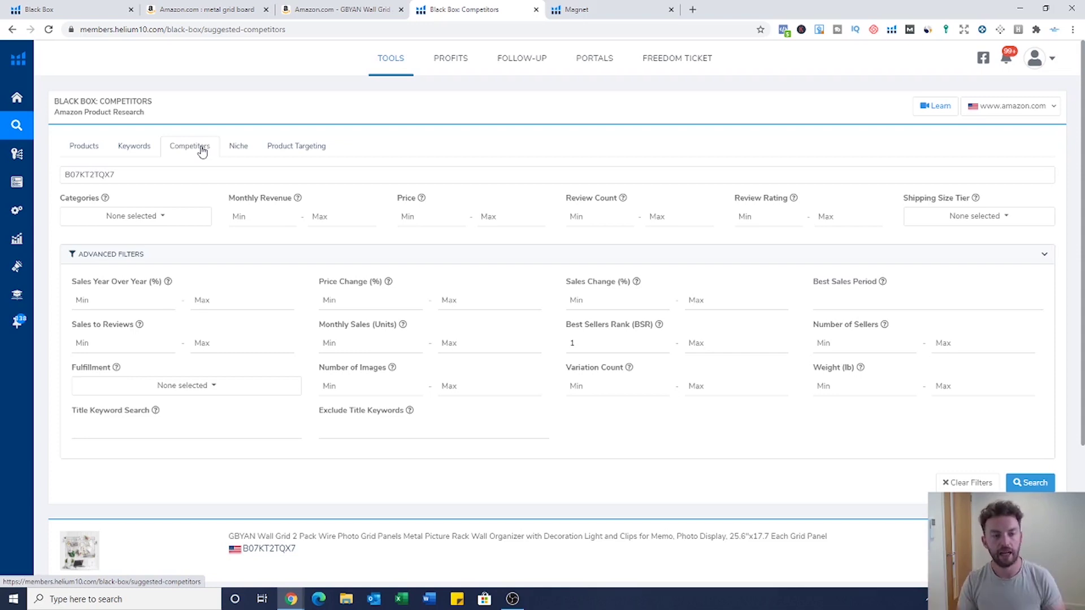
click(353, 10)
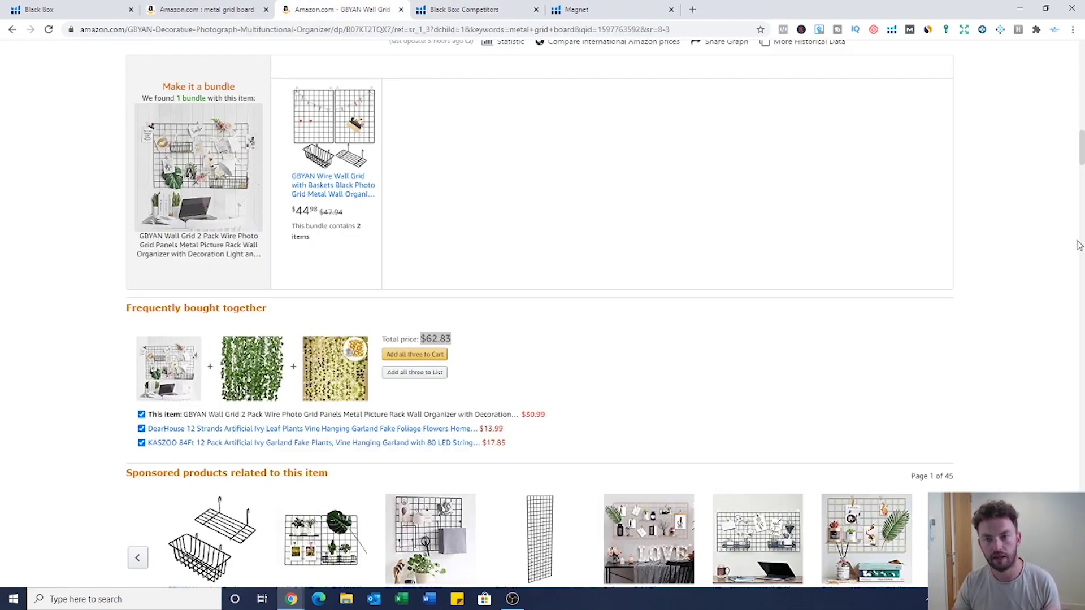
click(481, 10)
click(124, 172)
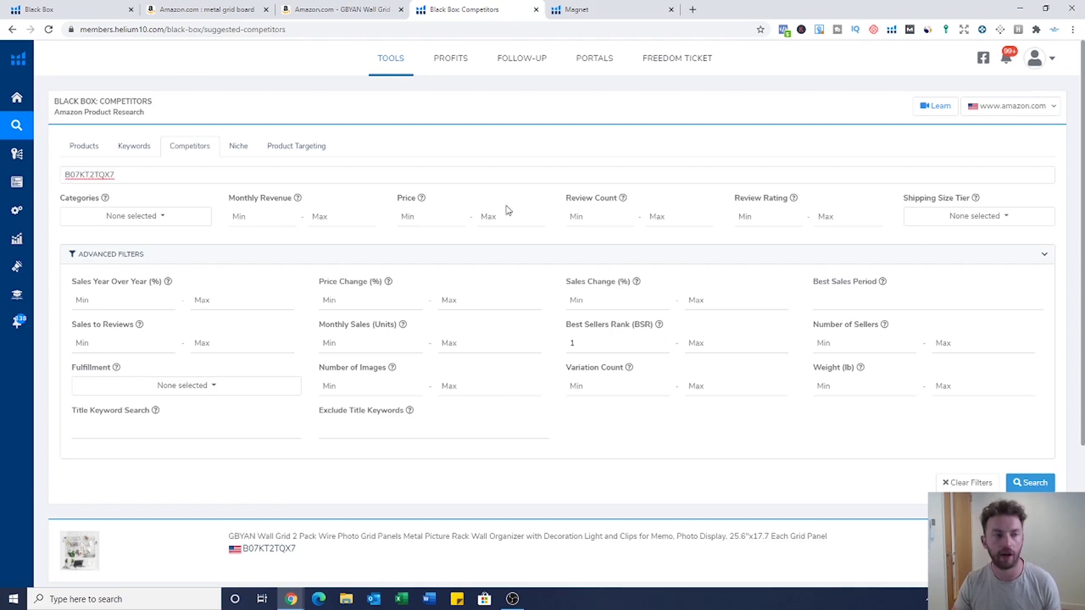
click(1035, 485)
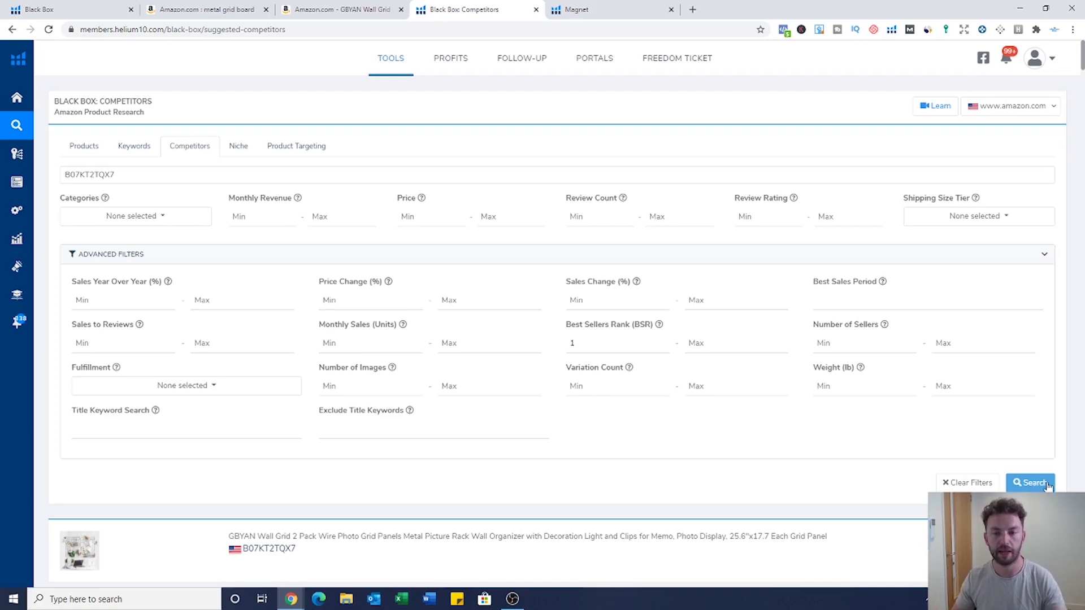
scroll(920, 400, down, 4)
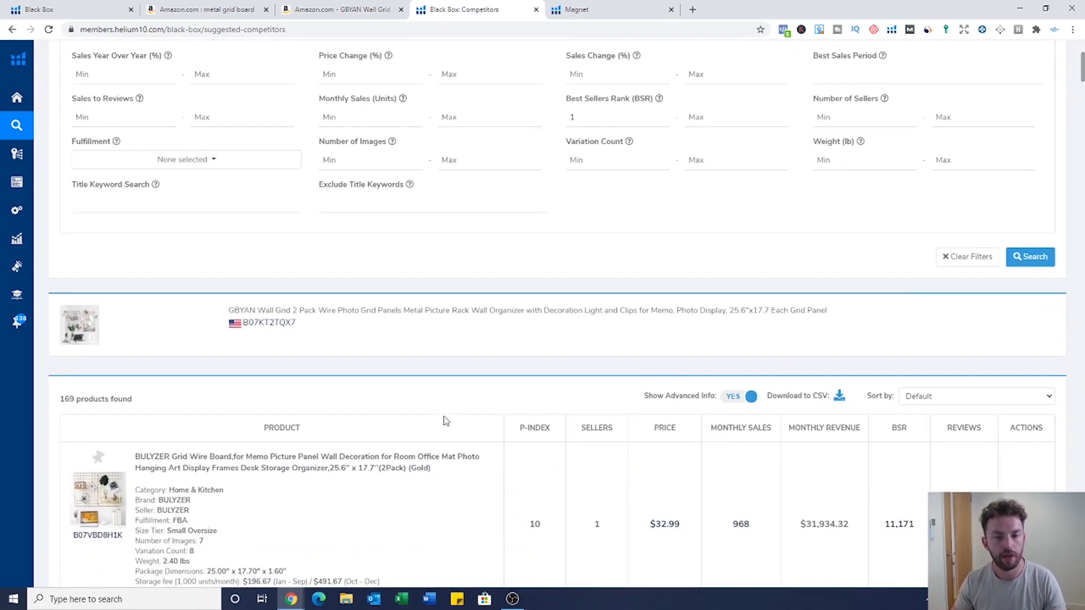
drag(133, 400, 60, 400)
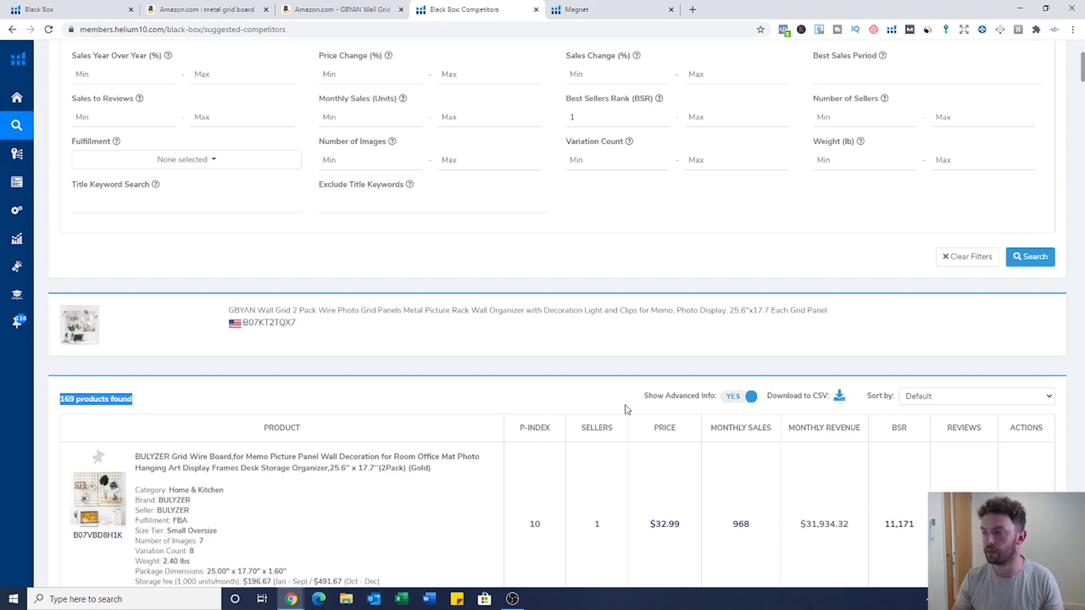
click(356, 402)
Restrict the competitor search to the title keyword "basket", rerun it and check the number of products found
scroll(357, 401, up, 1)
click(129, 264)
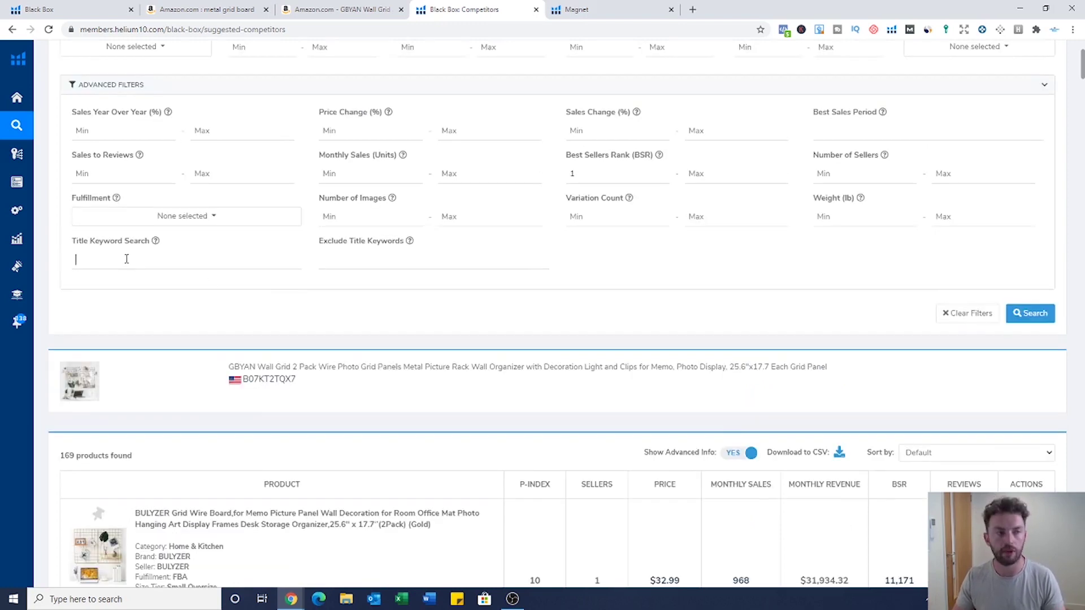
text(basket)
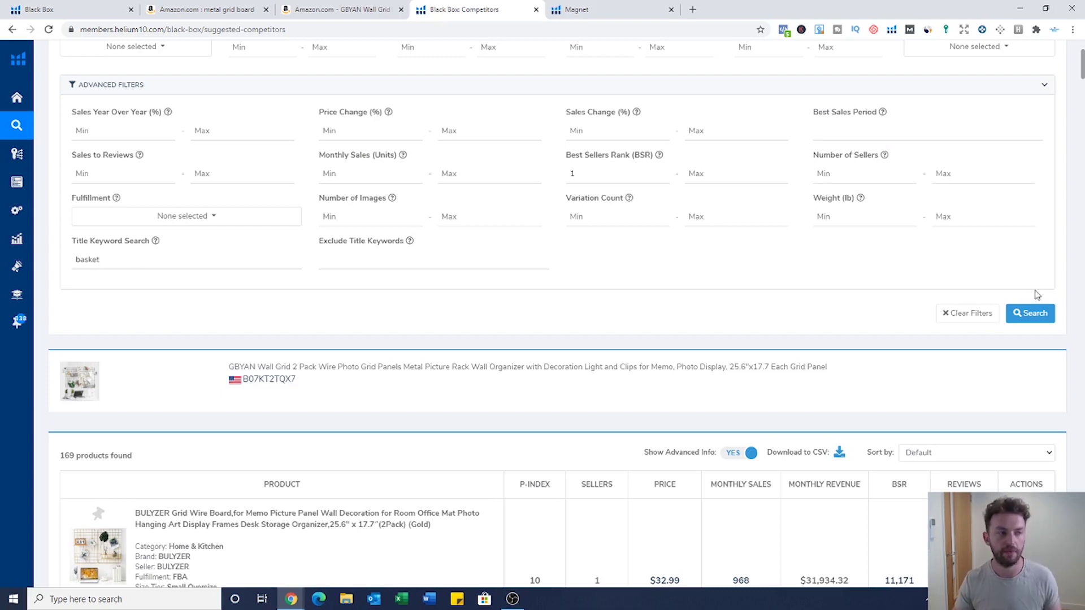
scroll(91, 292, up, 1)
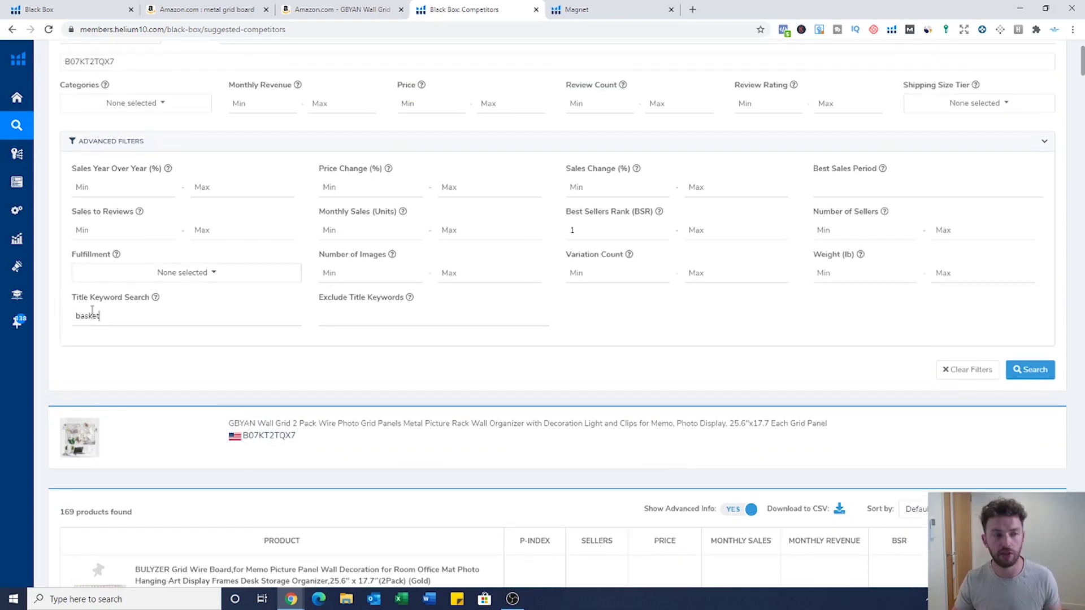
click(1030, 373)
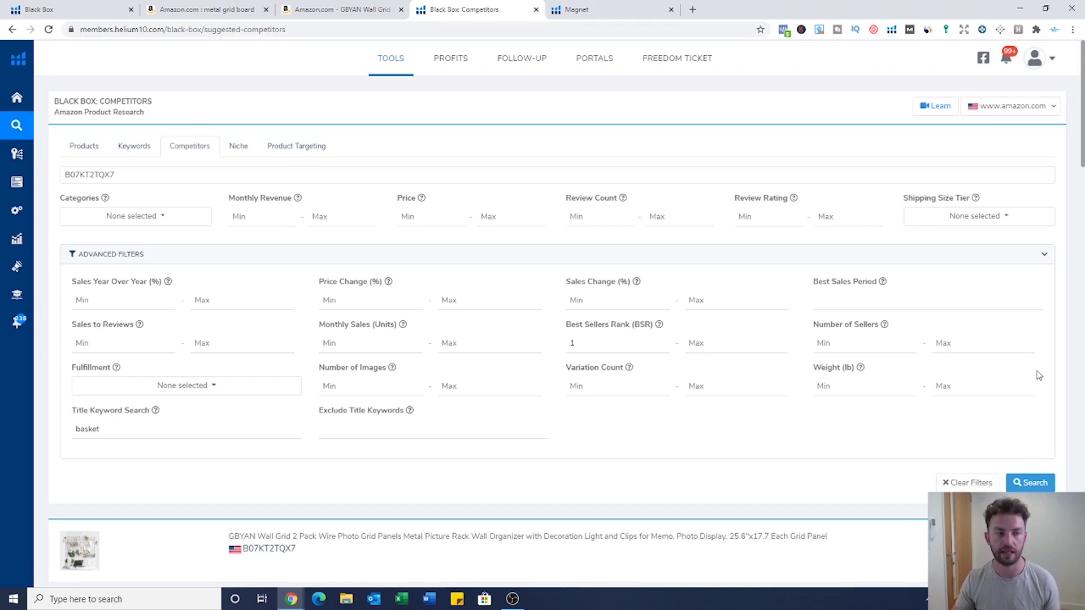
scroll(864, 353, down, 4)
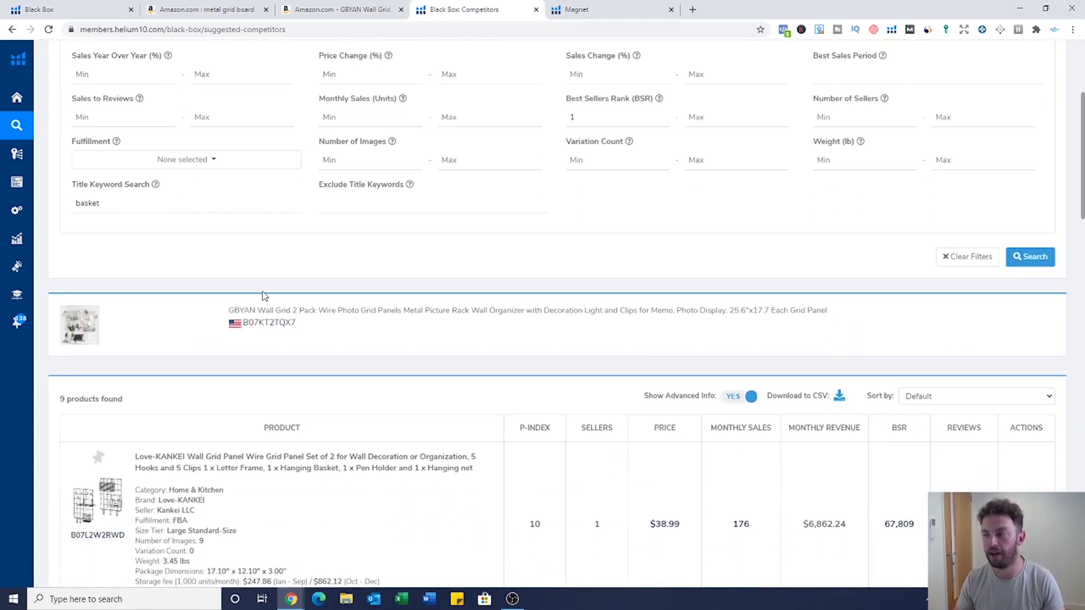
scroll(213, 426, down, 1)
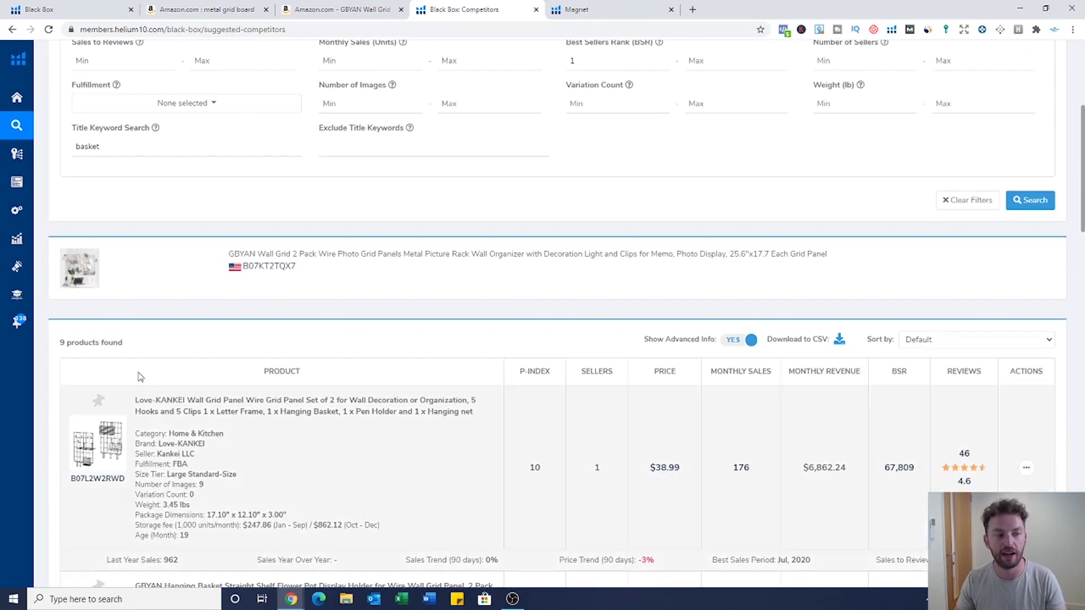
drag(129, 343, 71, 343)
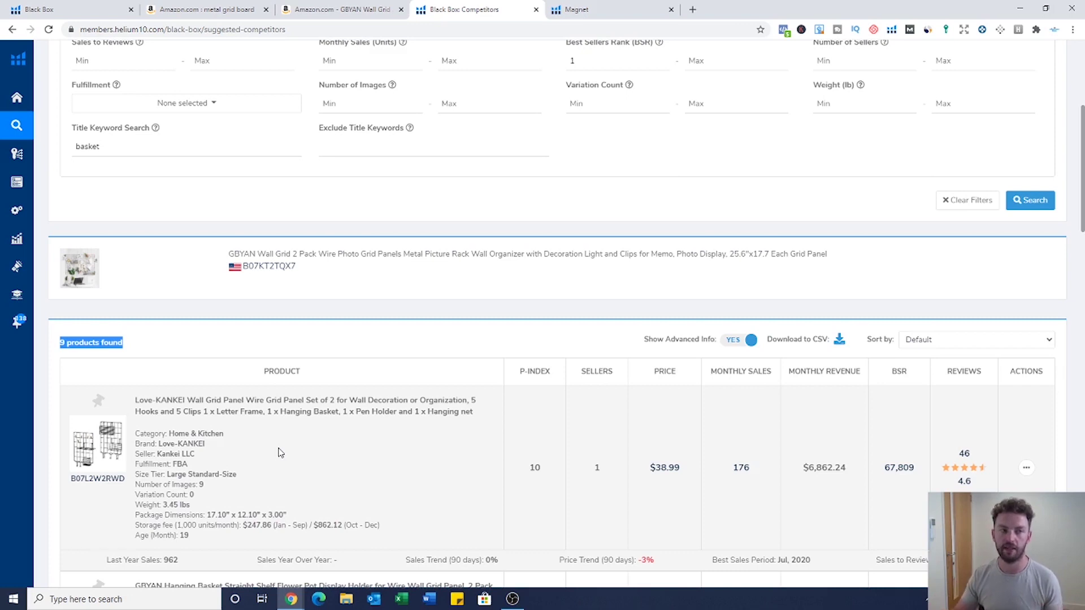
Set the competitor search's minimum number of images to 6, rerun it and check the number of products found
click(589, 202)
scroll(584, 202, up, 1)
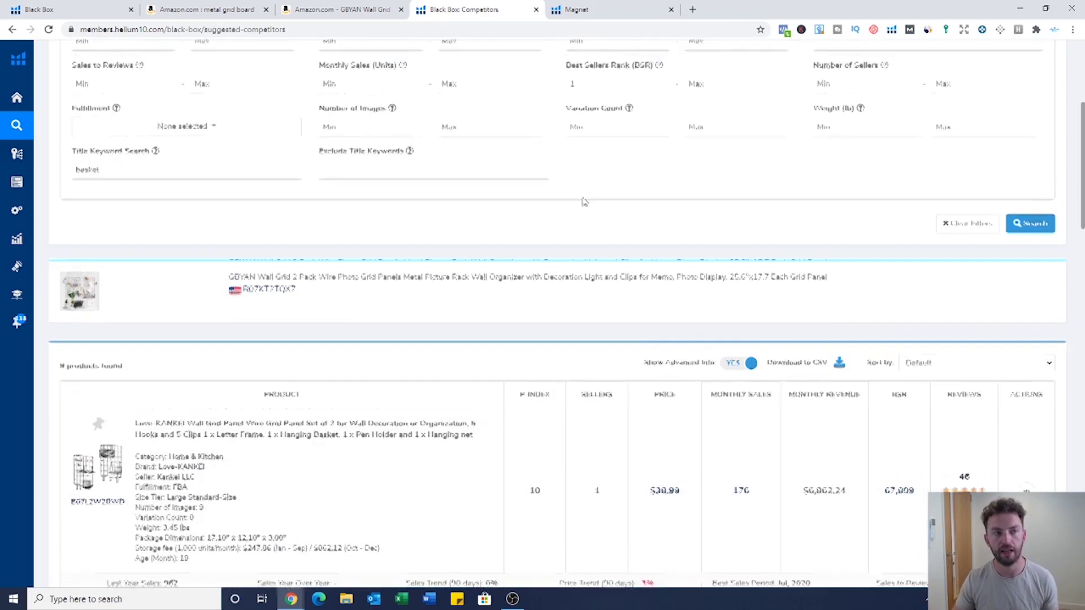
scroll(585, 202, up, 2)
click(344, 219)
text(6)
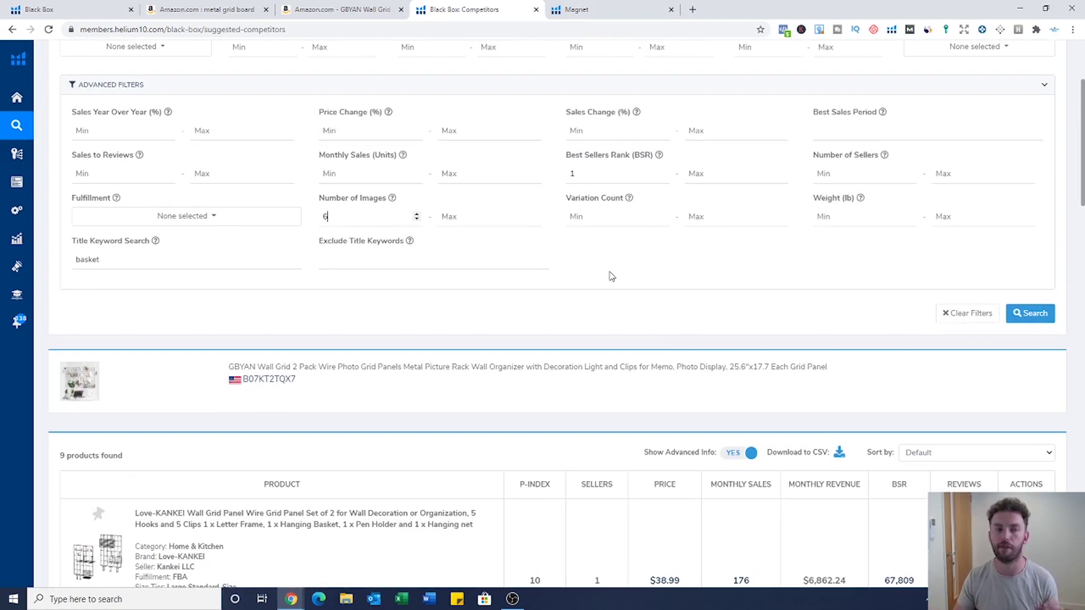
click(1023, 320)
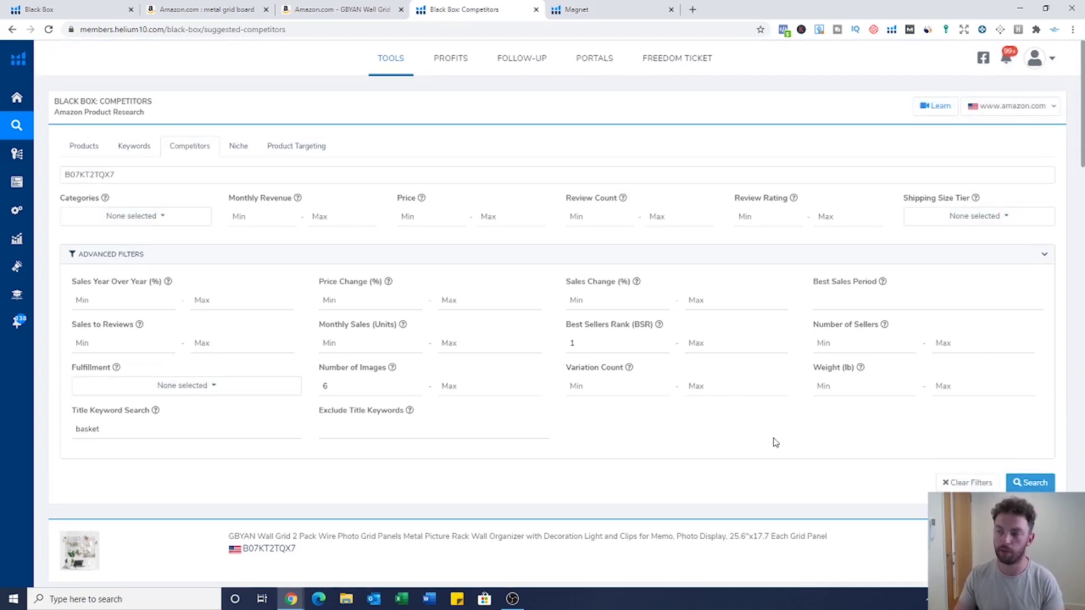
scroll(752, 443, down, 2)
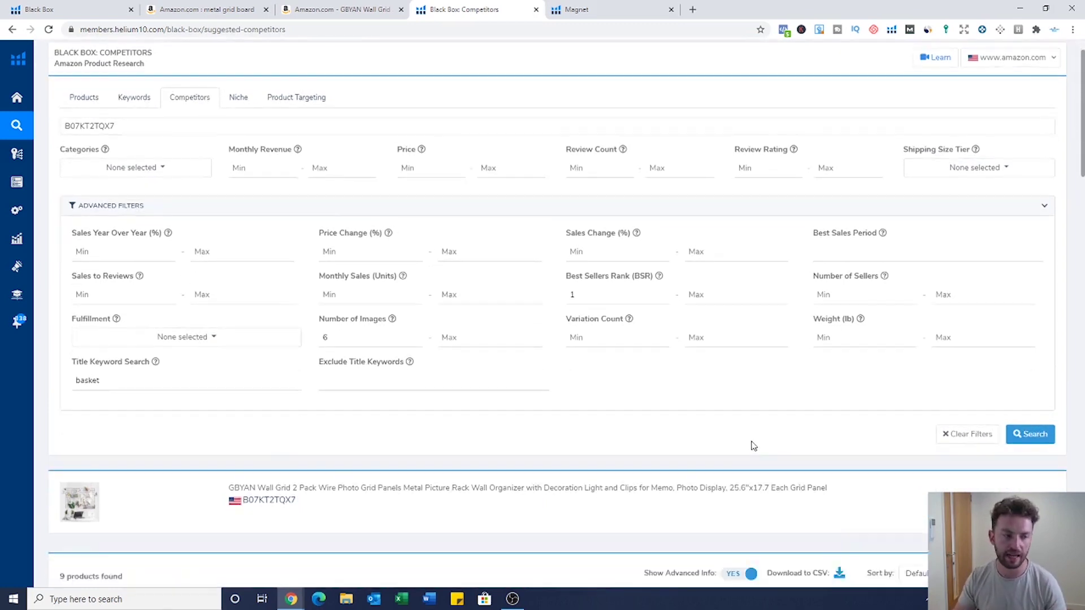
scroll(872, 368, down, 3)
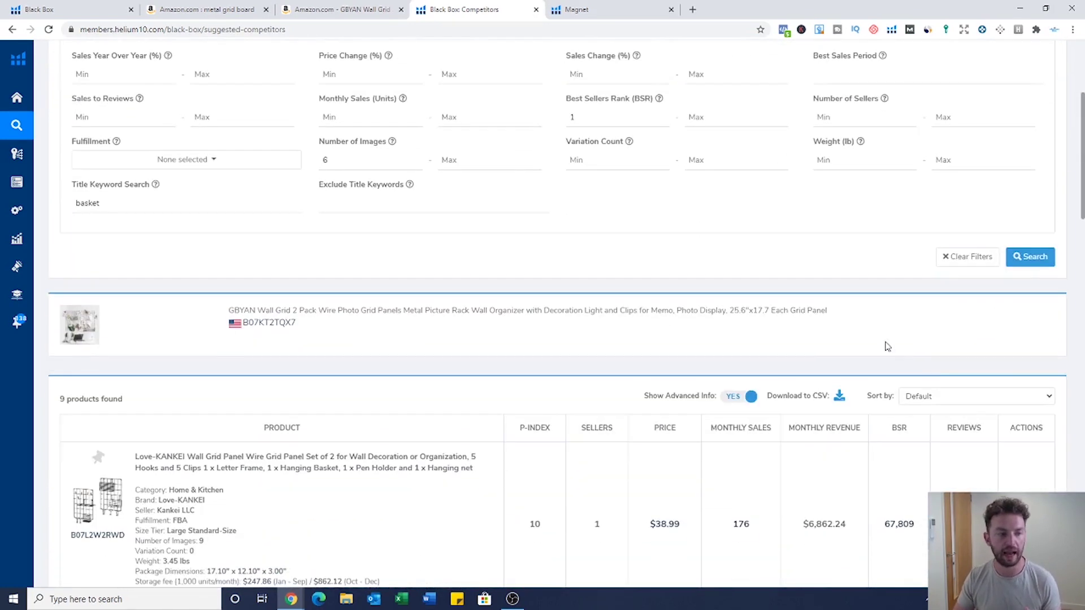
Limit the competitor search to FBA fulfillment, rerun it and check the number of products found
scroll(420, 151, up, 1)
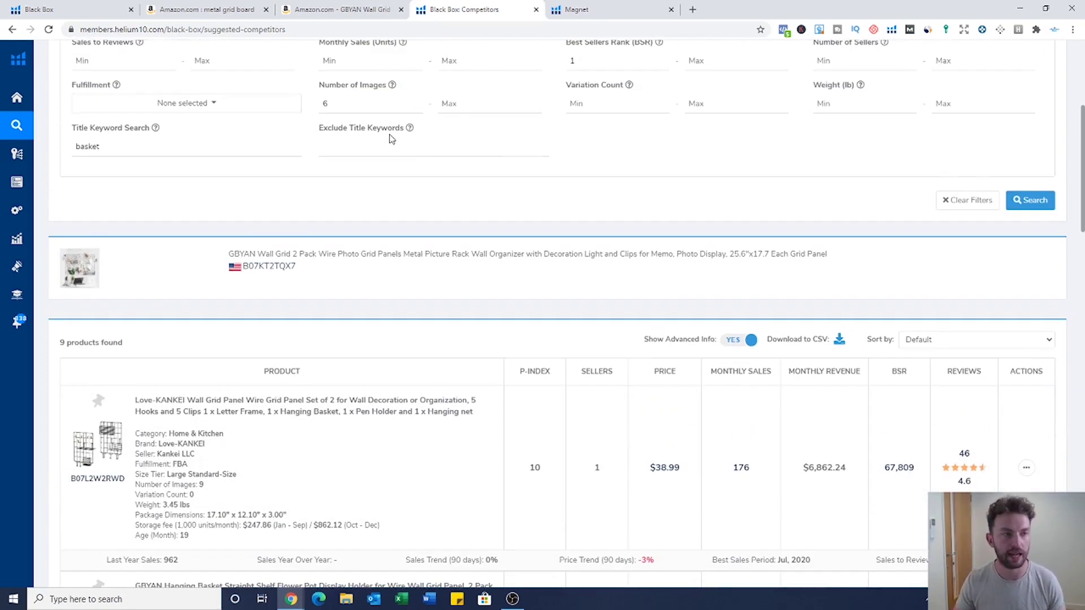
scroll(226, 170, up, 1)
click(203, 164)
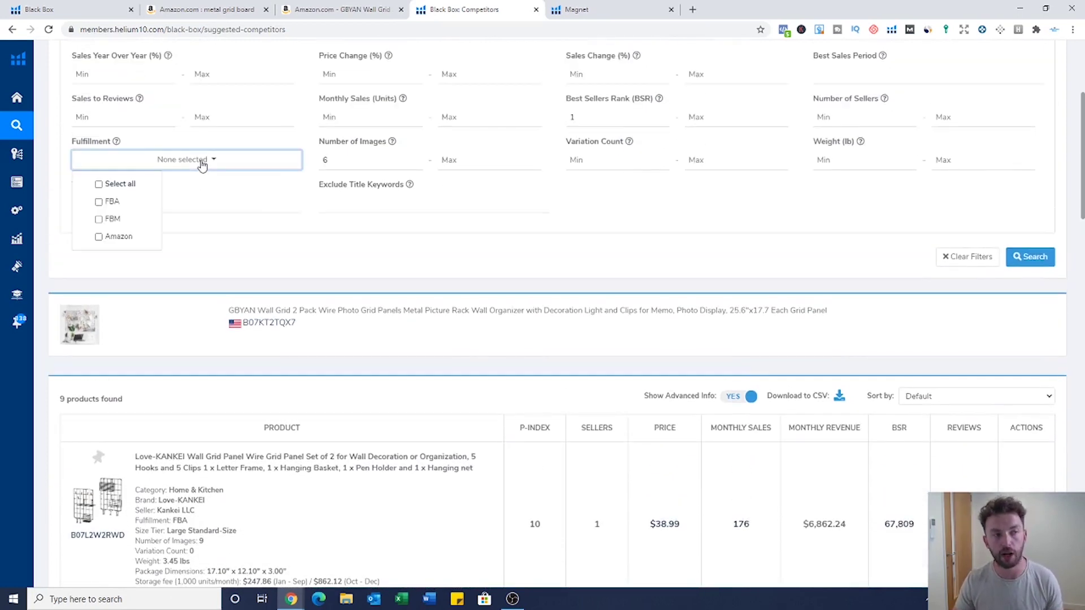
click(100, 203)
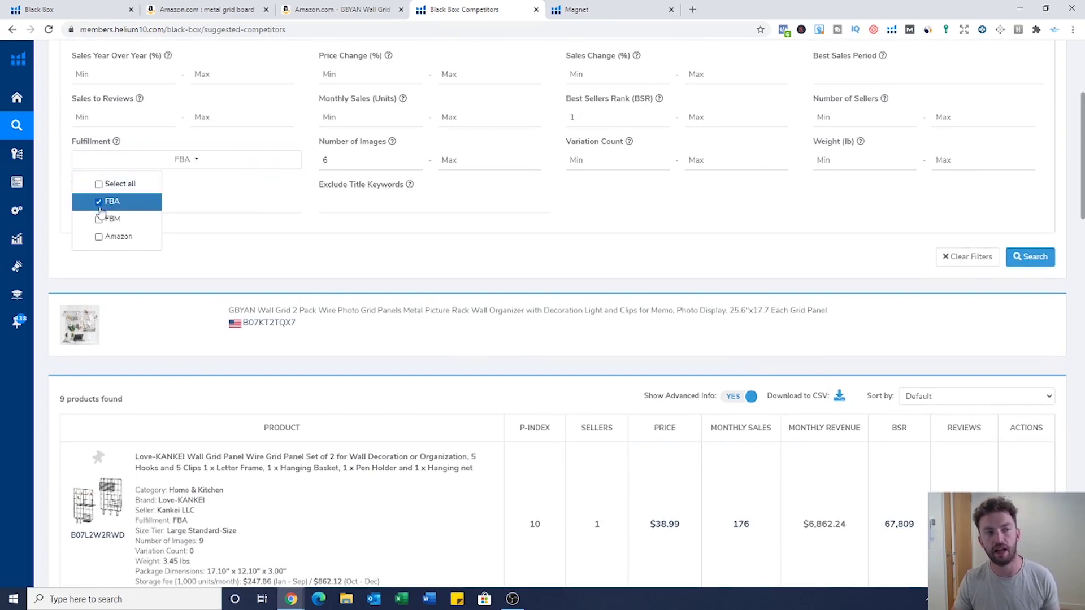
click(1030, 258)
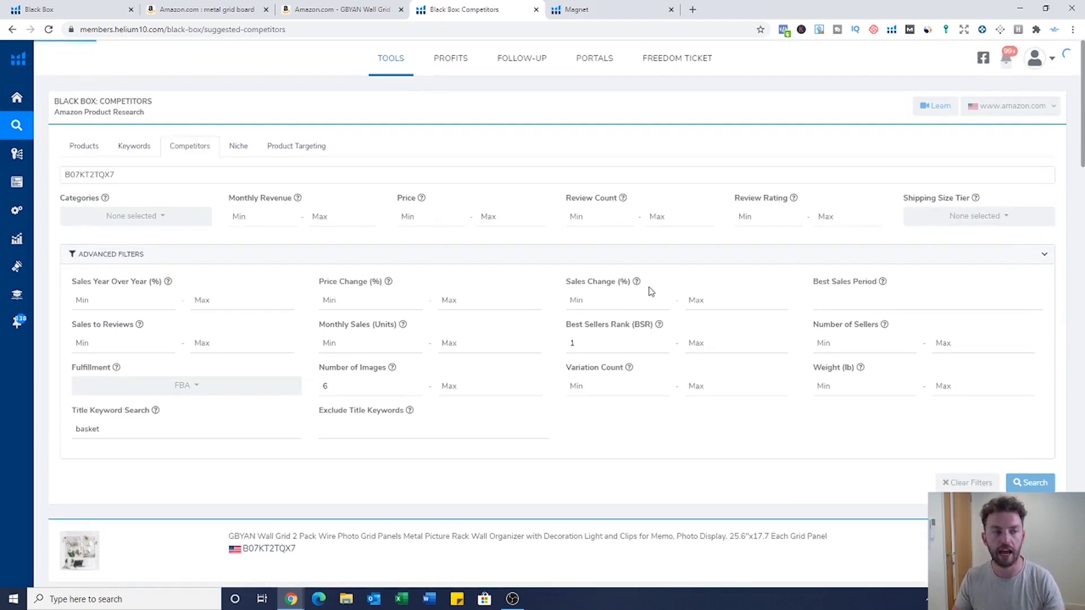
scroll(653, 294, down, 2)
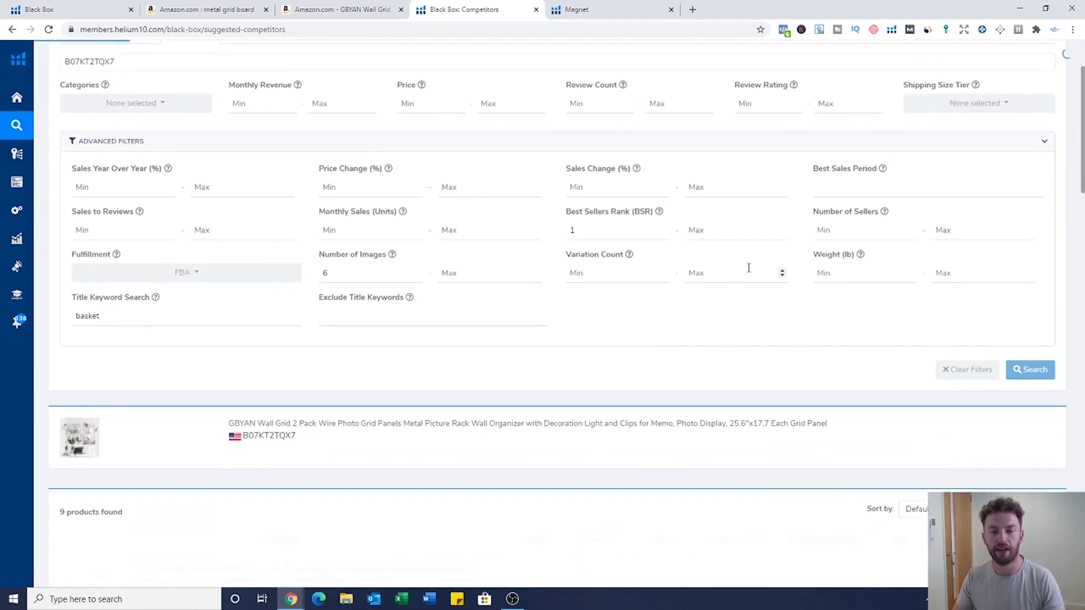
scroll(747, 266, down, 2)
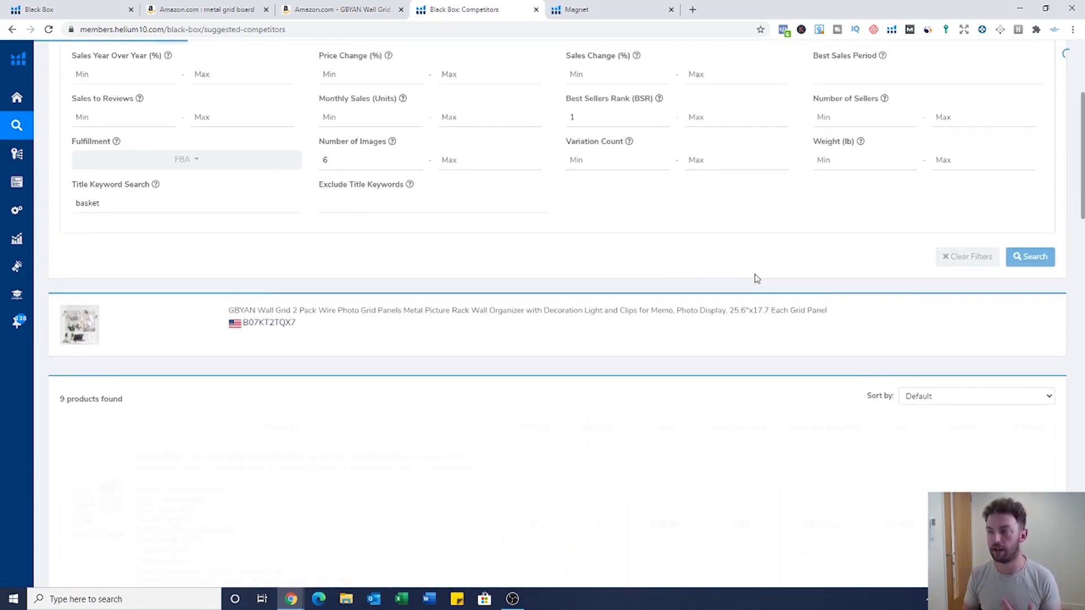
scroll(757, 279, up, 4)
scroll(755, 277, down, 5)
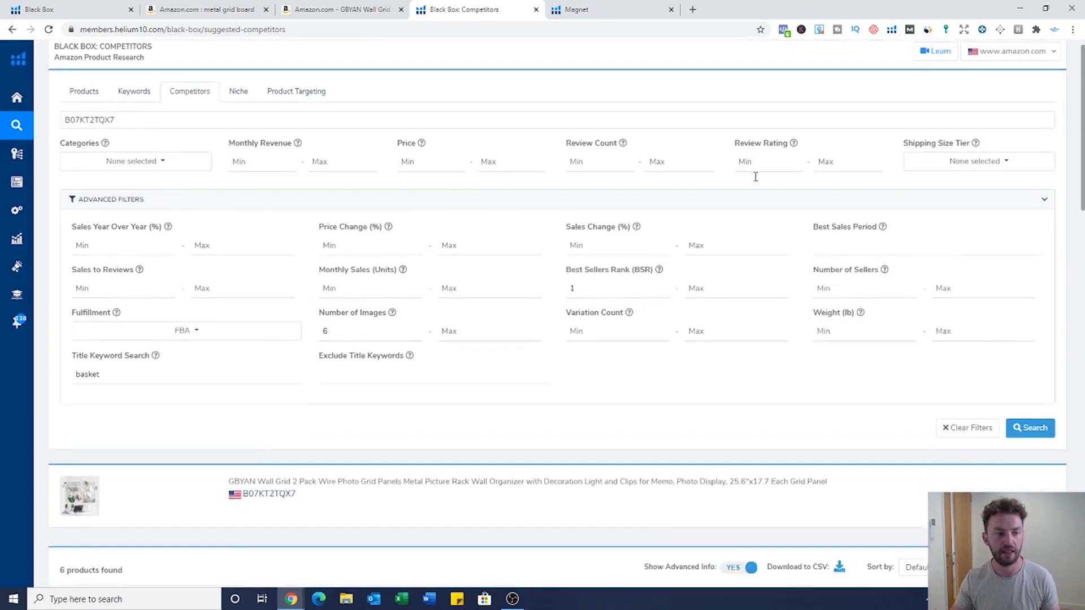
scroll(753, 207, down, 2)
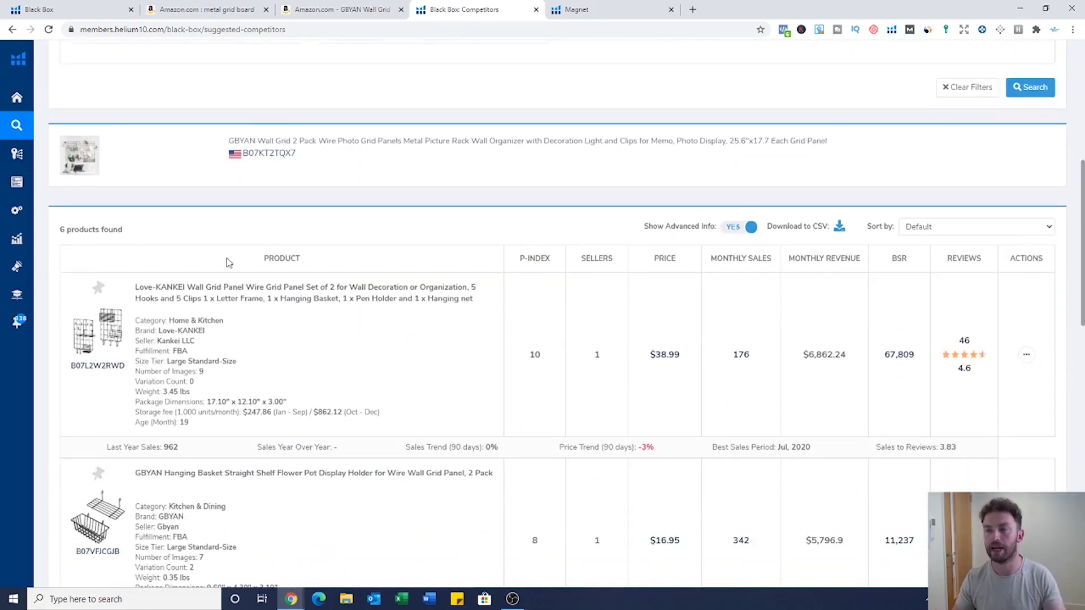
Extend the title keywords to "basket, ivy" based on the GBYAN listing's Frequently bought together items, then rerun the competitor search and check its results
scroll(265, 252, up, 4)
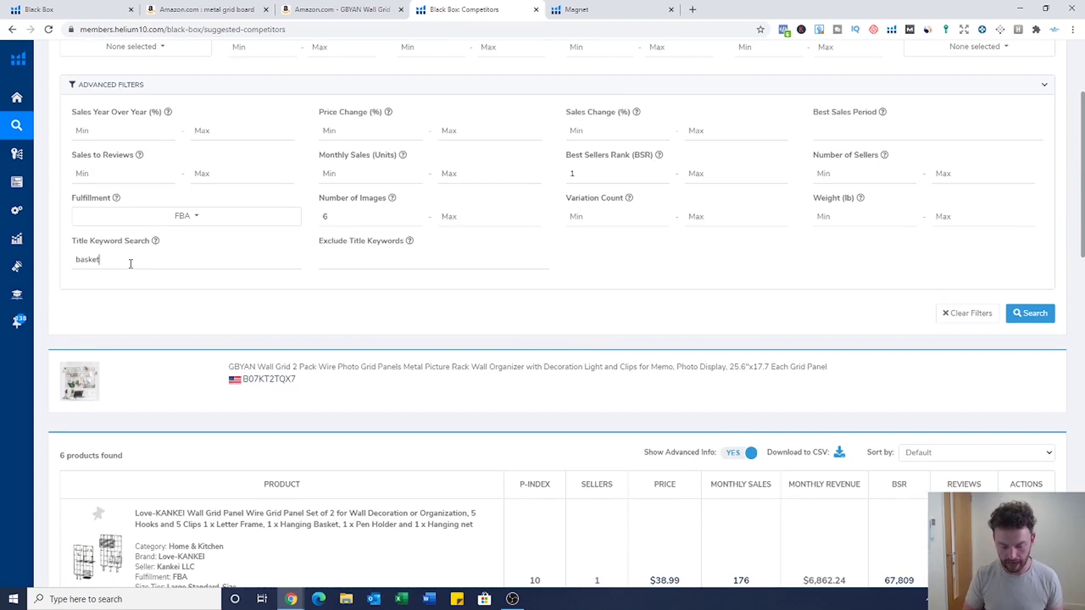
text(wa)
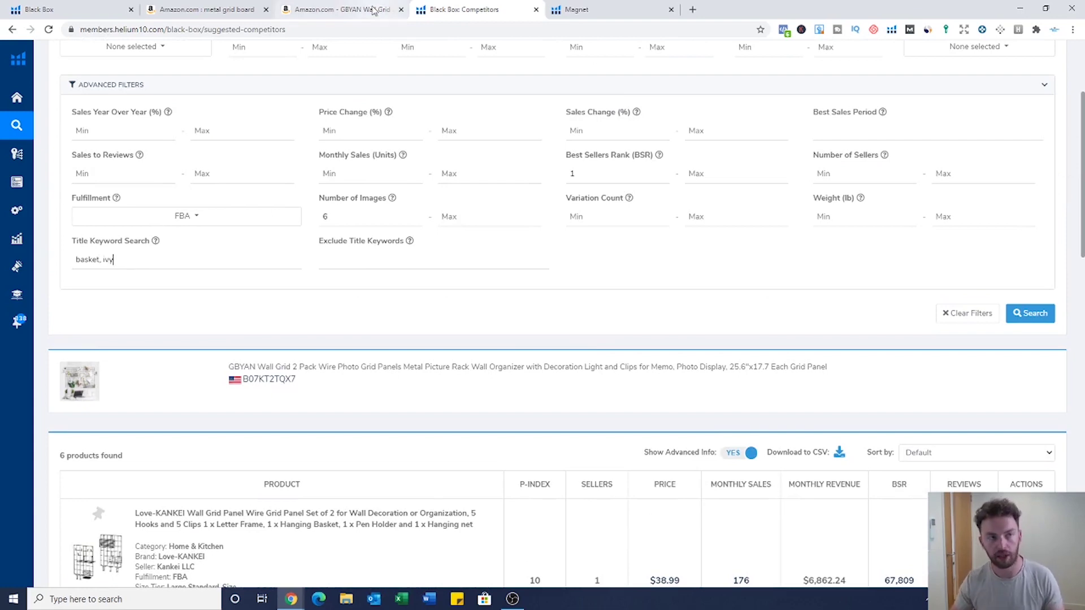
click(373, 11)
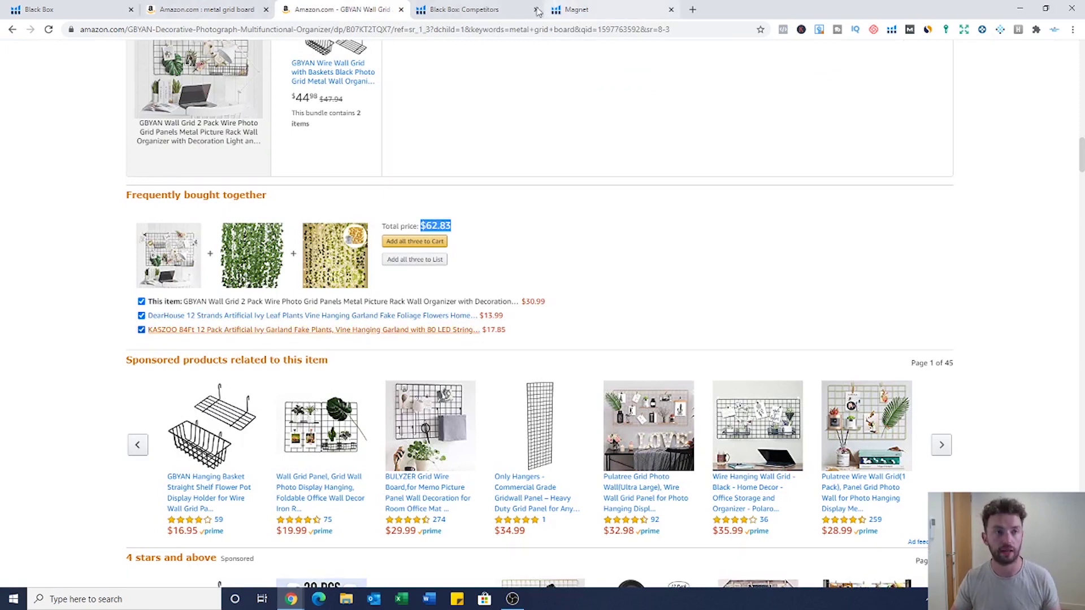
click(506, 8)
click(1031, 314)
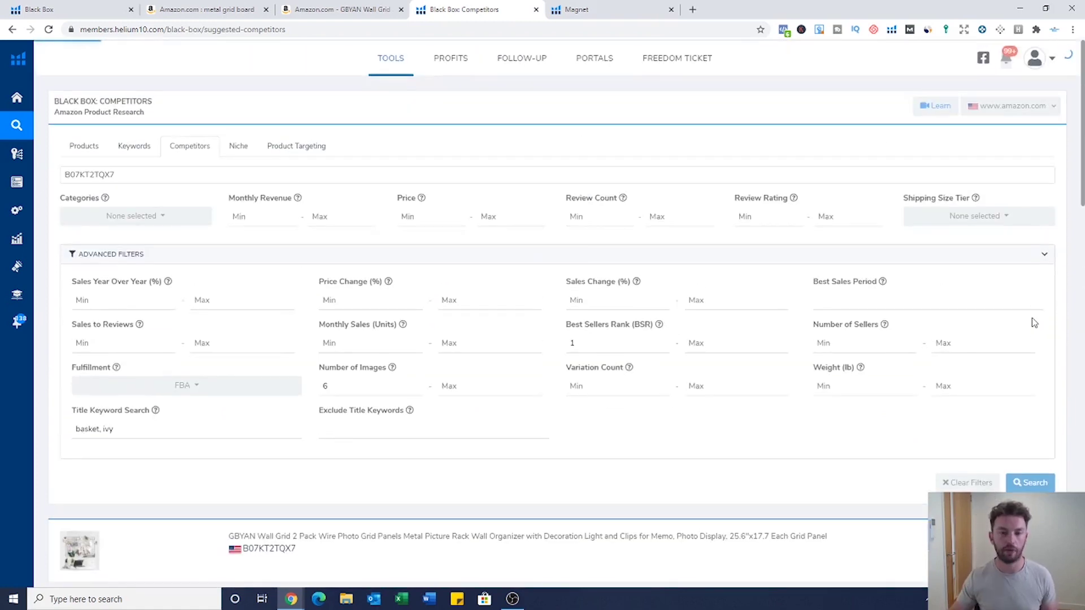
scroll(875, 352, down, 4)
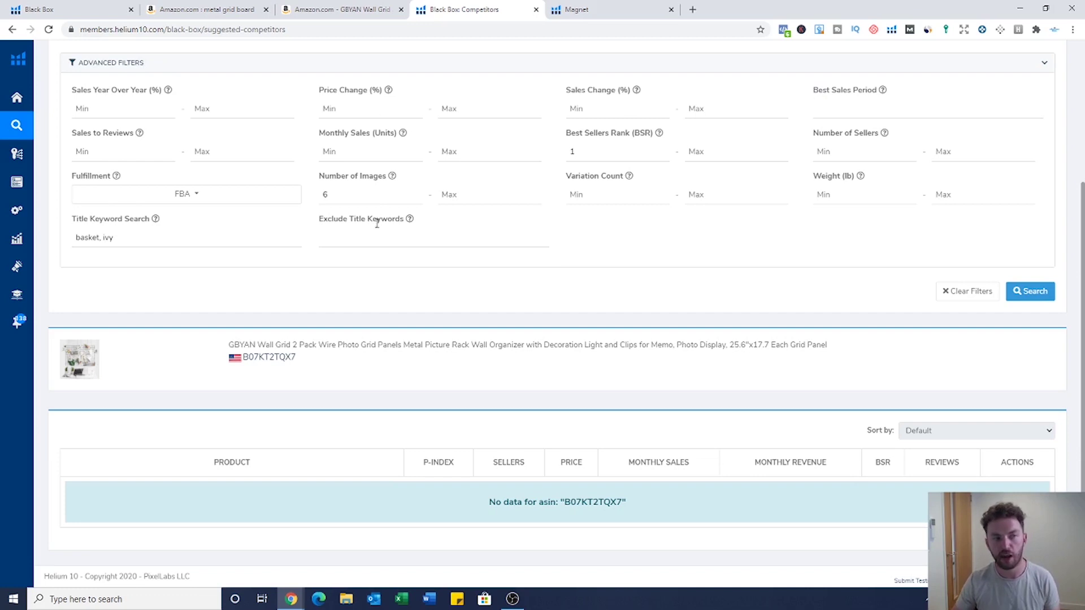
scroll(341, 218, up, 2)
drag(114, 351, 75, 351)
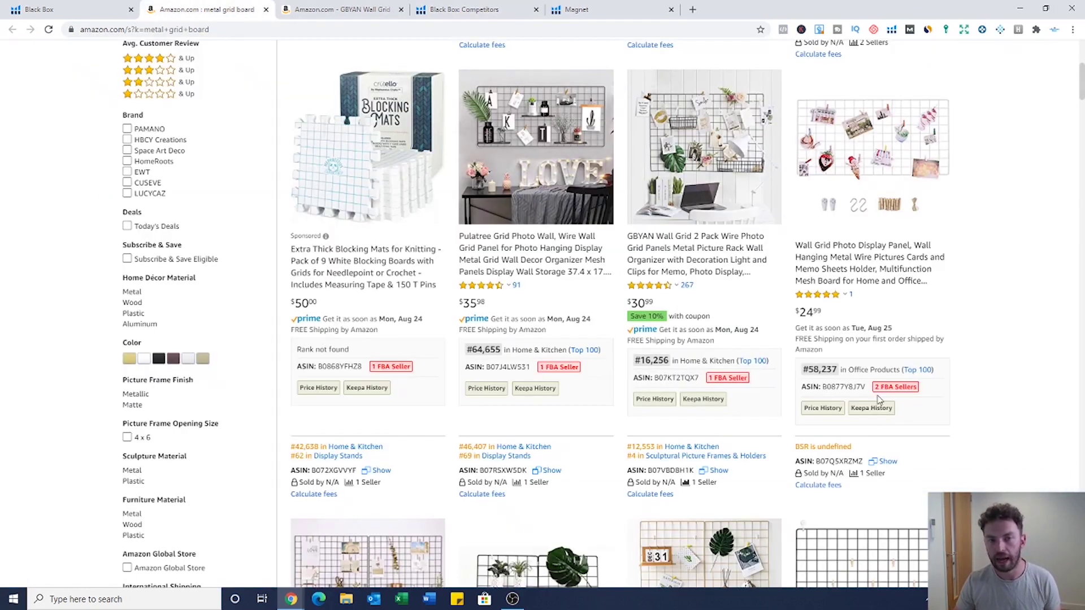
Switch to the Amazon "metal grid board" results, run Helium 10 Xray on them and compare the monthly revenue of the listed products
click(245, 12)
scroll(838, 331, up, 5)
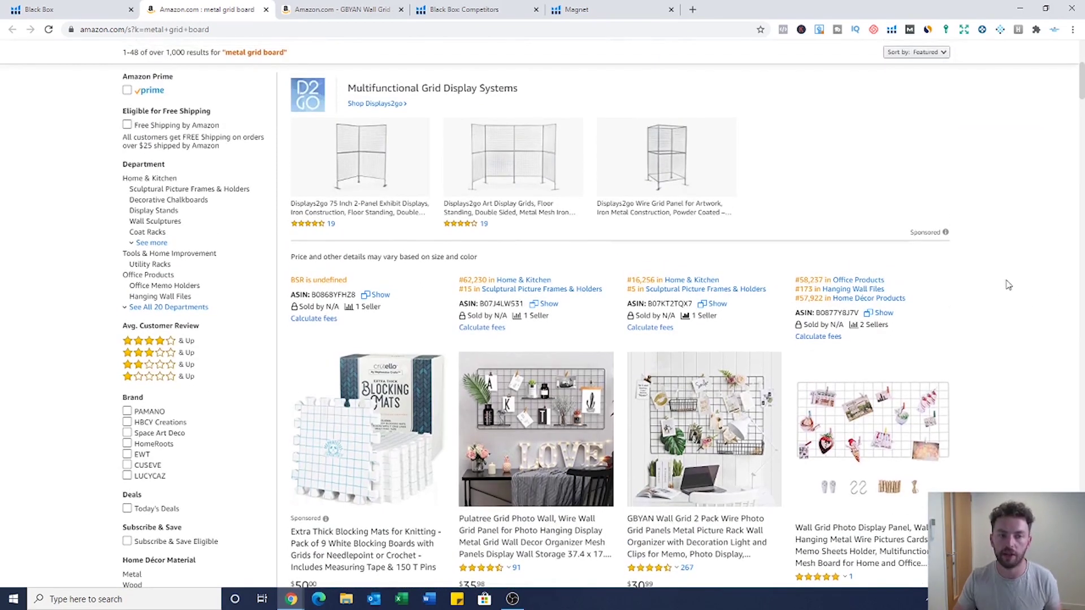
scroll(846, 143, up, 1)
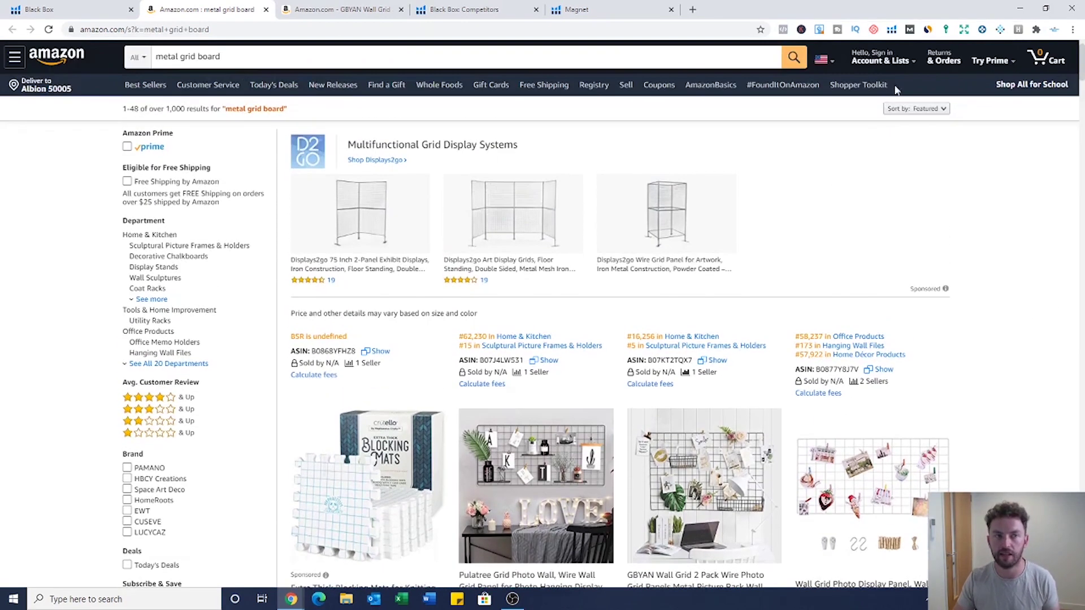
click(892, 32)
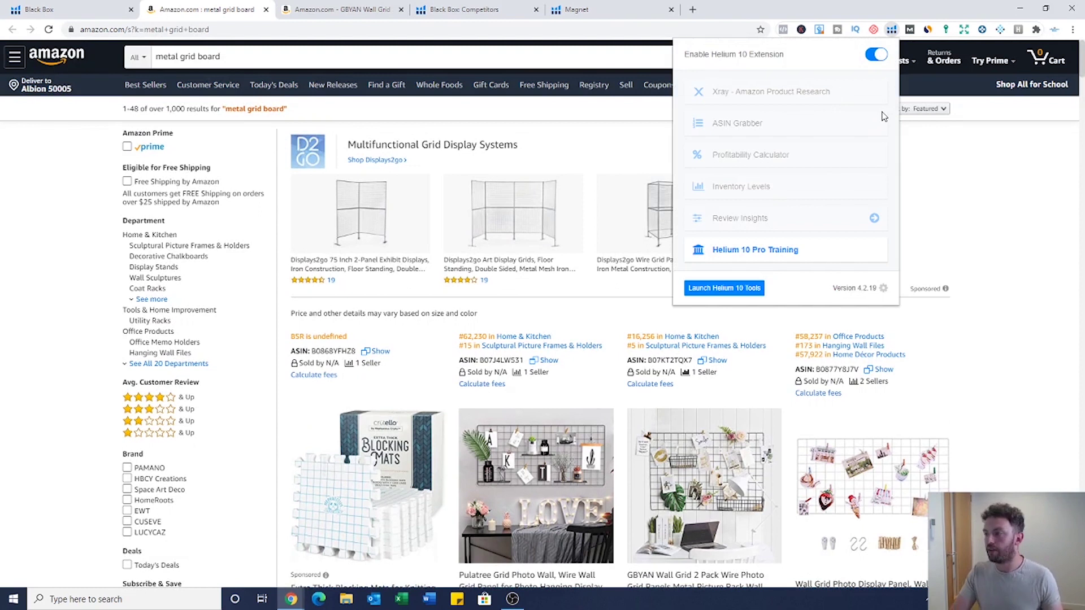
click(761, 95)
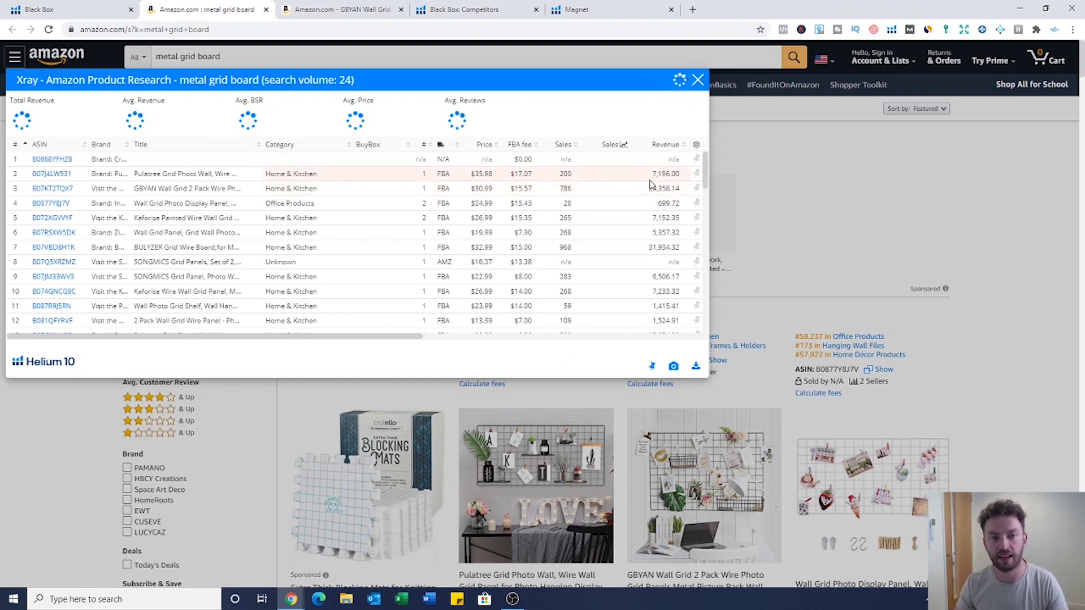
drag(649, 189, 654, 190)
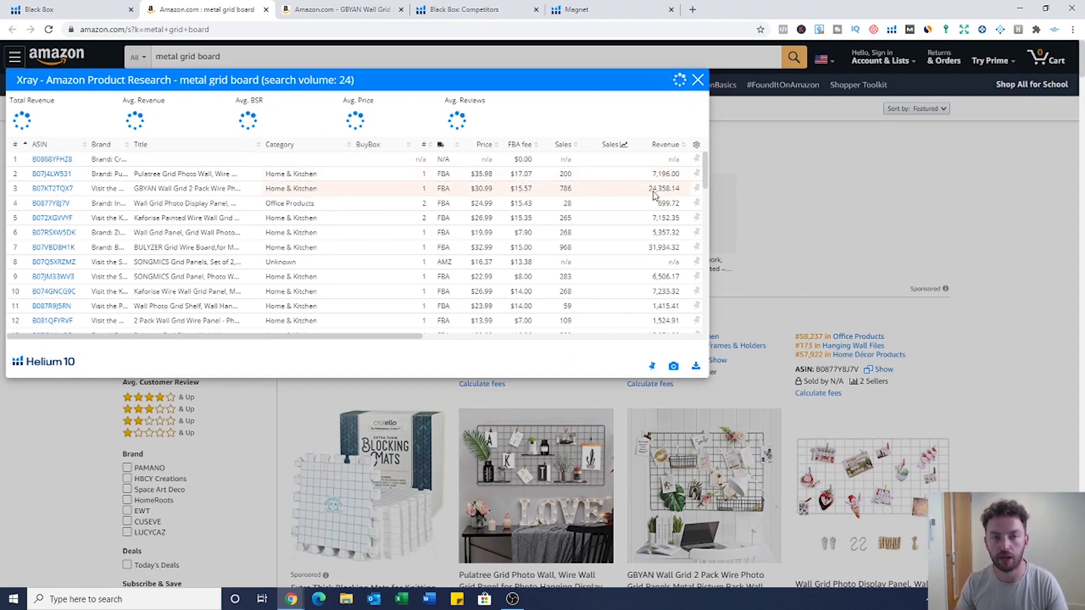
click(657, 244)
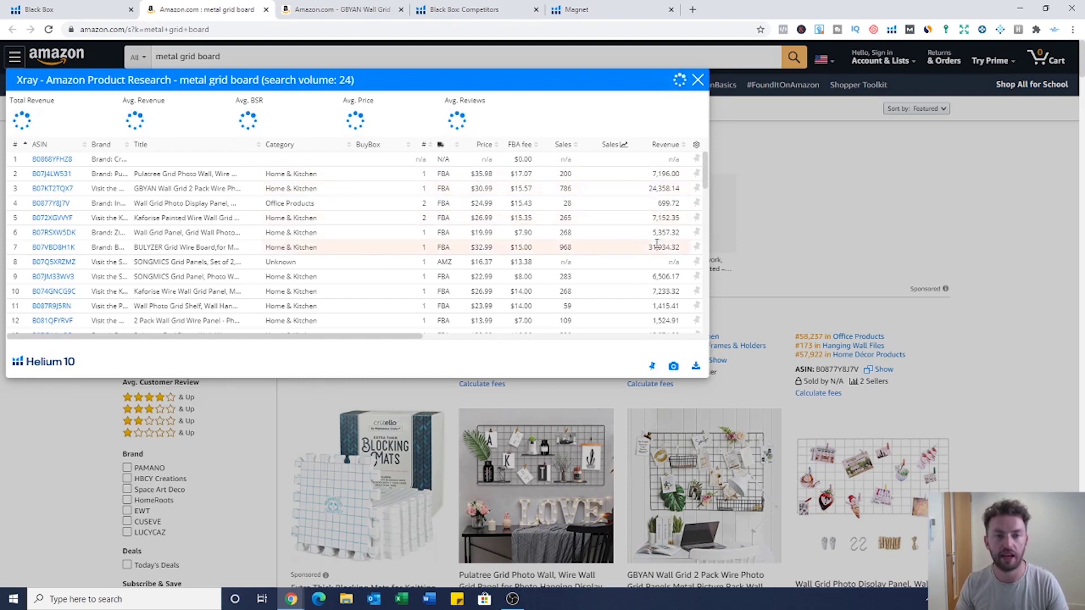